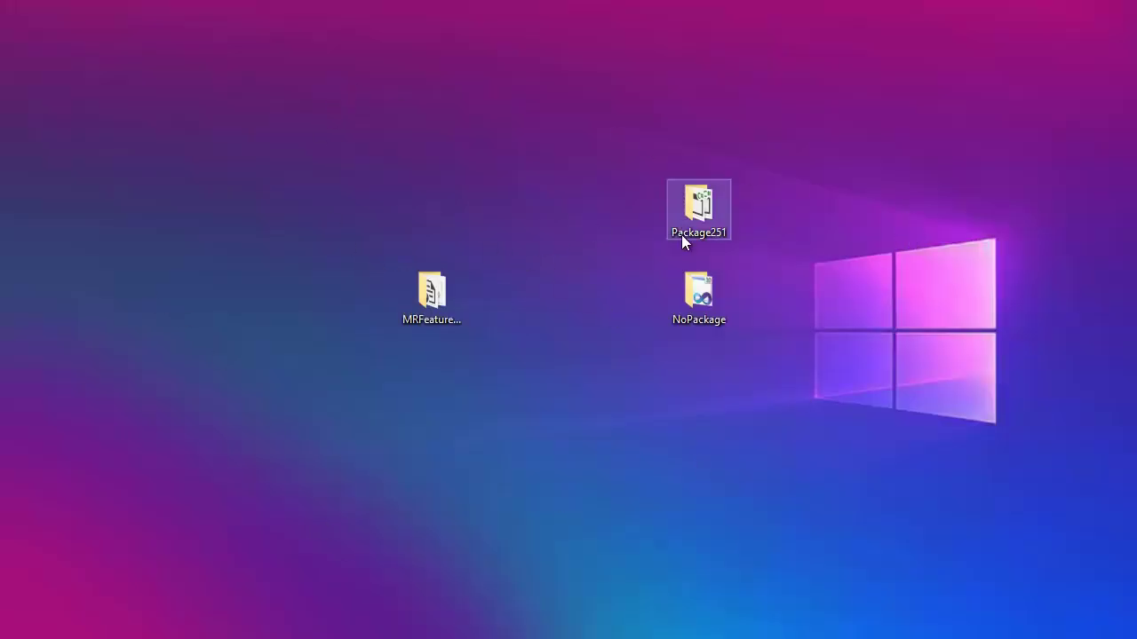
# Look through the MRFeatureTool folder and the NoPackage project folder, then close both
pyautogui.click(448, 300)
pyautogui.doubleClick(432, 284)
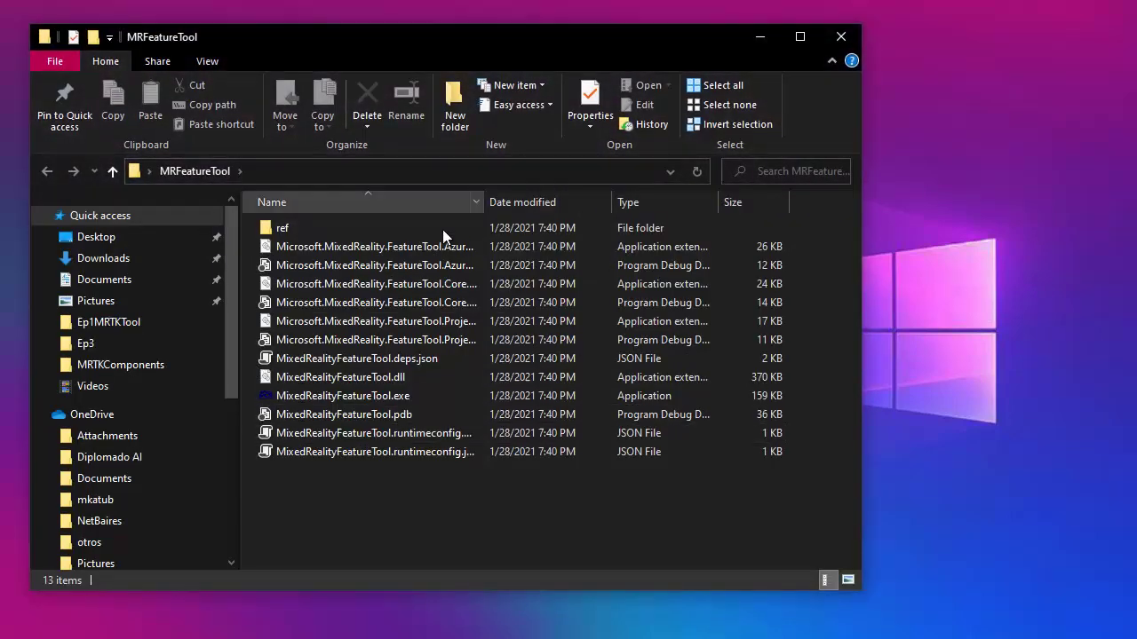
pyautogui.click(461, 396)
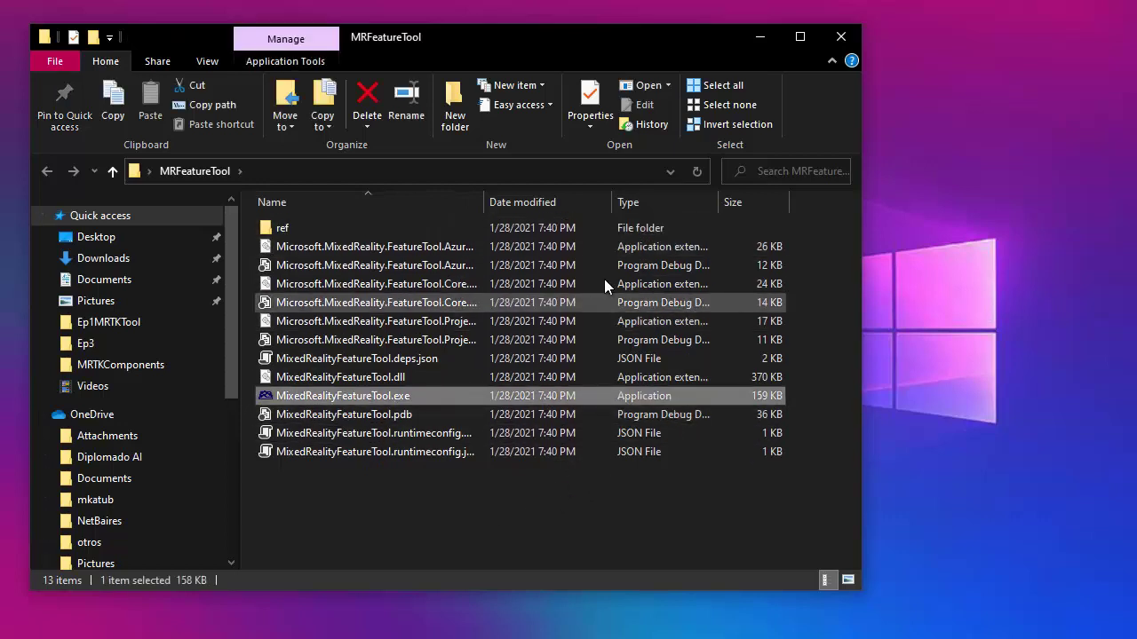
pyautogui.click(391, 228)
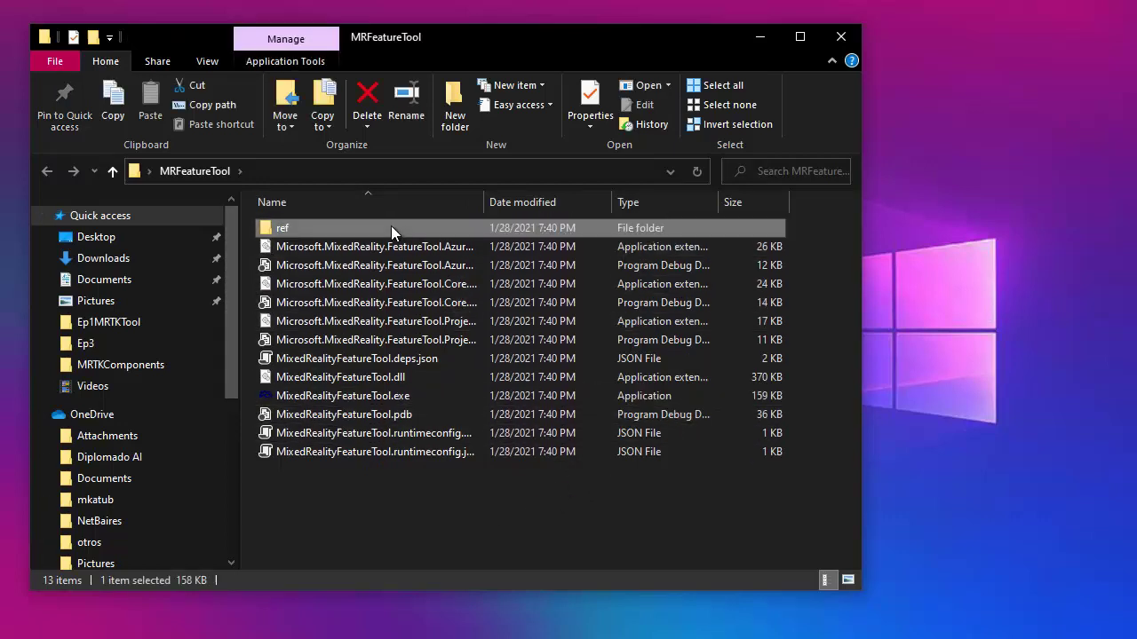
pyautogui.click(198, 171)
pyautogui.click(302, 396)
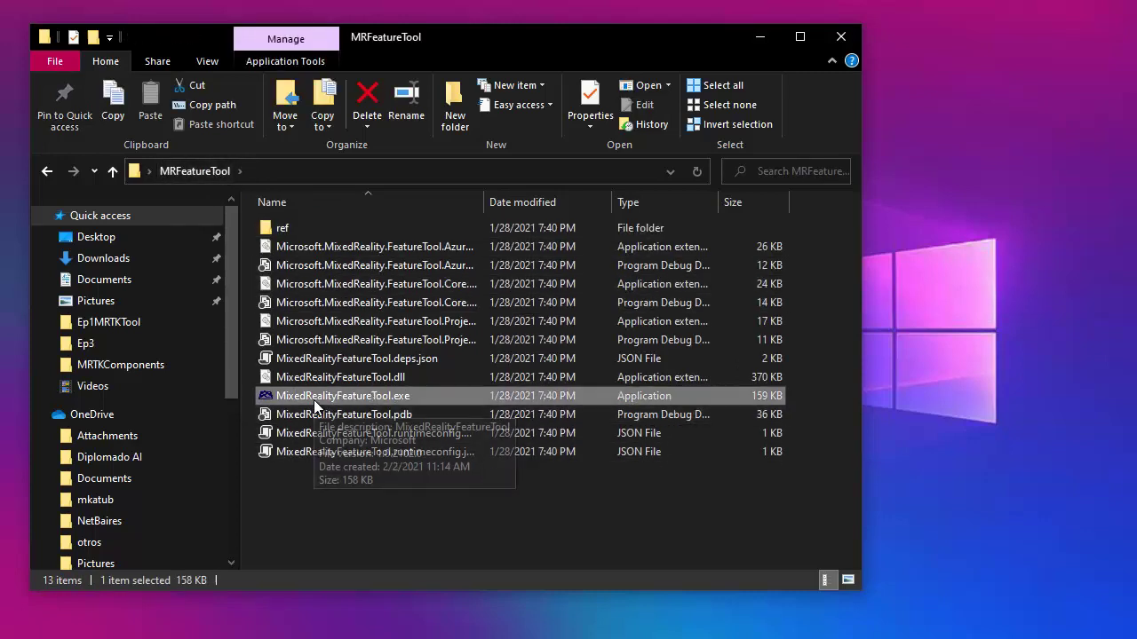
pyautogui.click(841, 37)
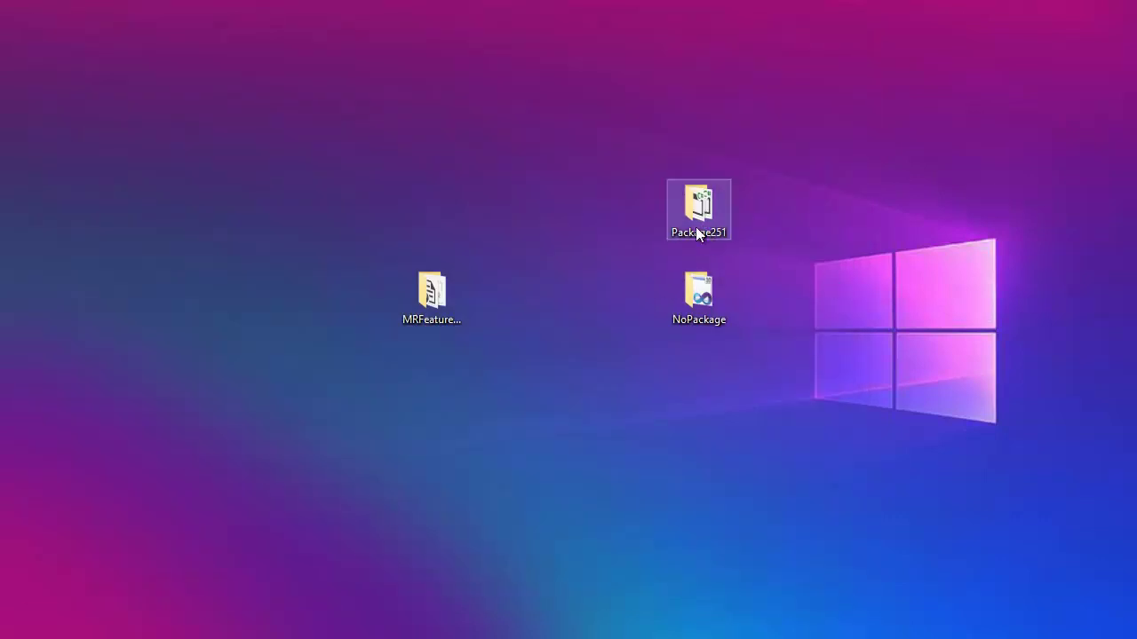
pyautogui.doubleClick(699, 295)
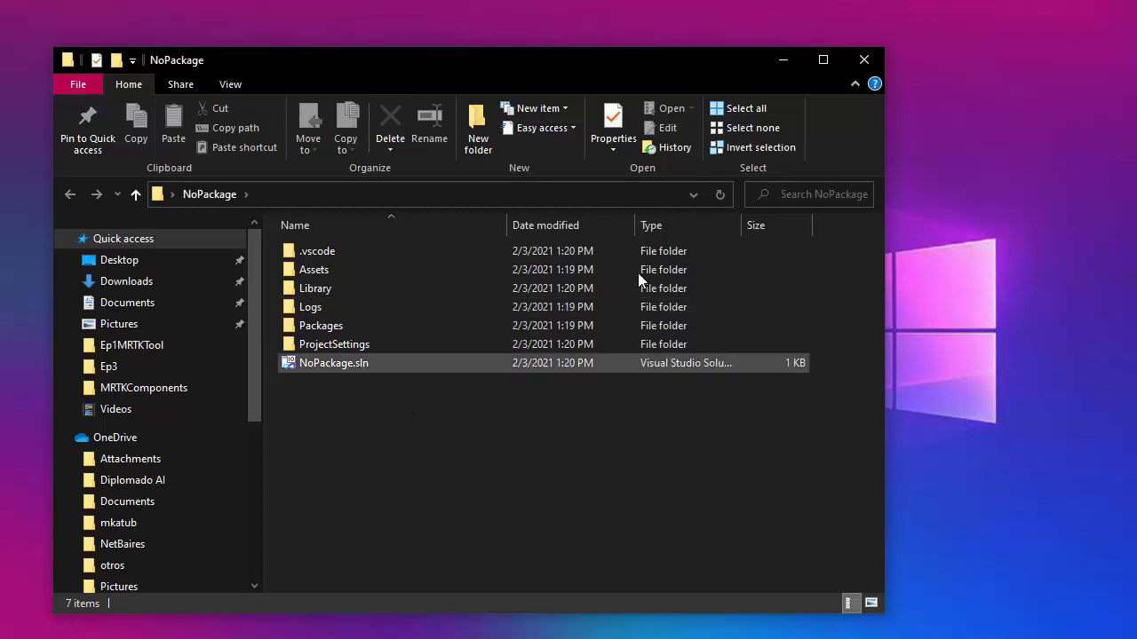
pyautogui.click(872, 62)
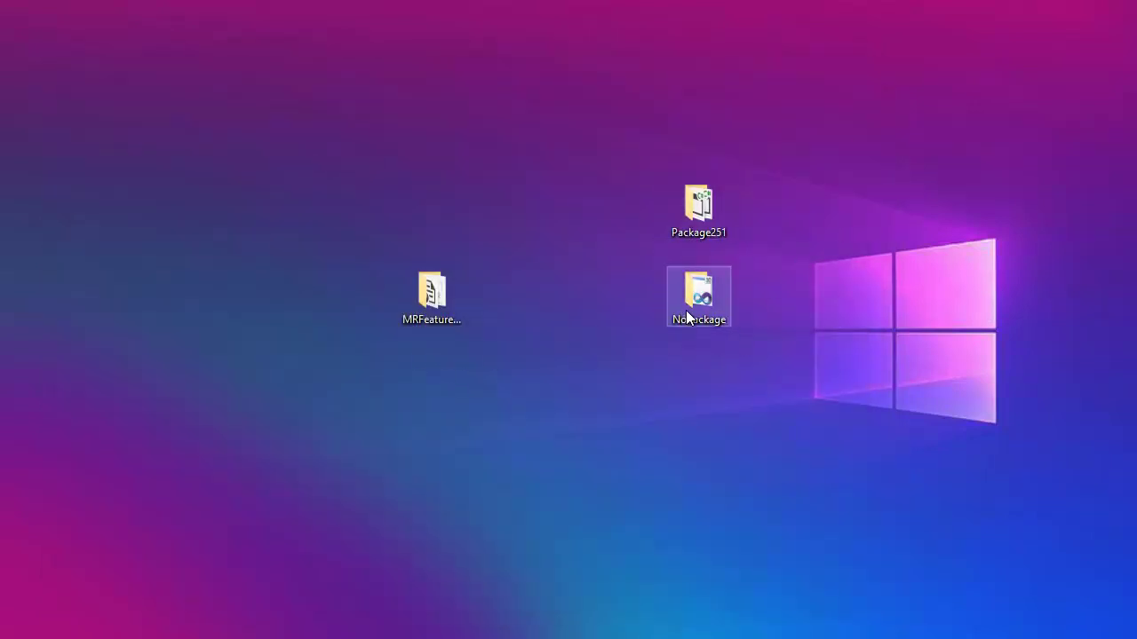
# Launch MixedRealityFeatureTool.exe from the MRFeatureTool folder and centre its window on screen
pyautogui.doubleClick(435, 306)
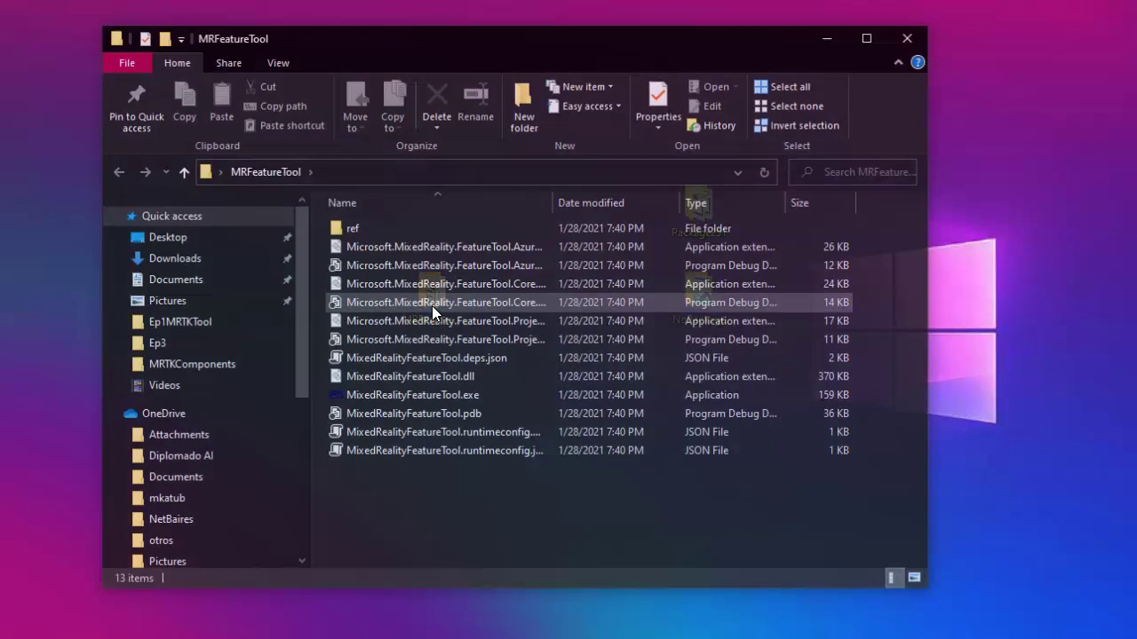
pyautogui.click(410, 395)
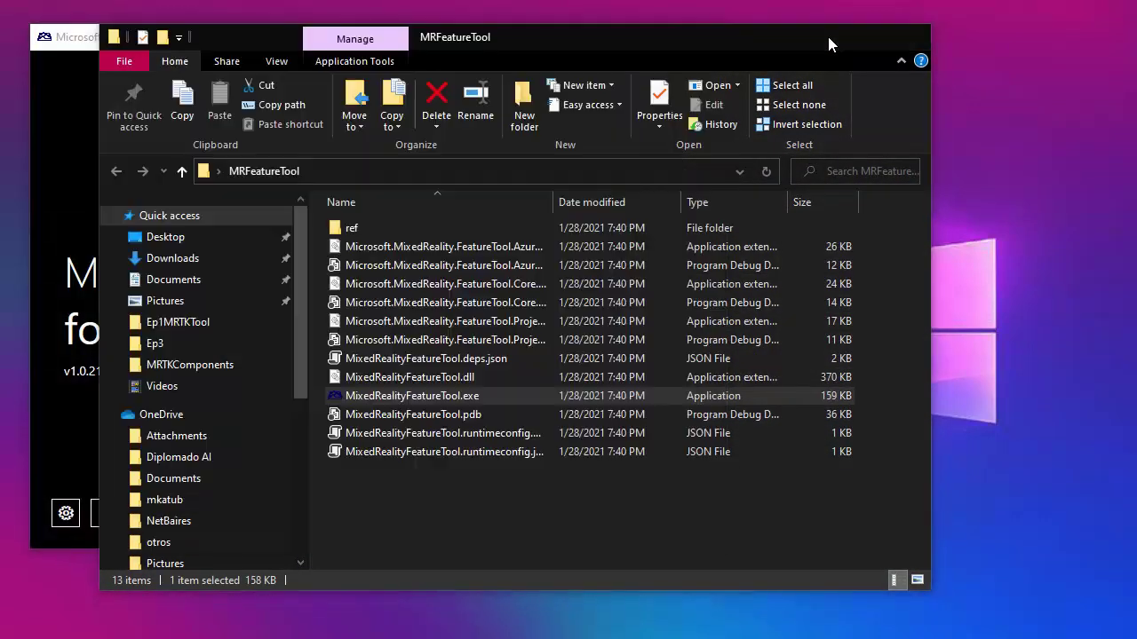
pyautogui.click(828, 36)
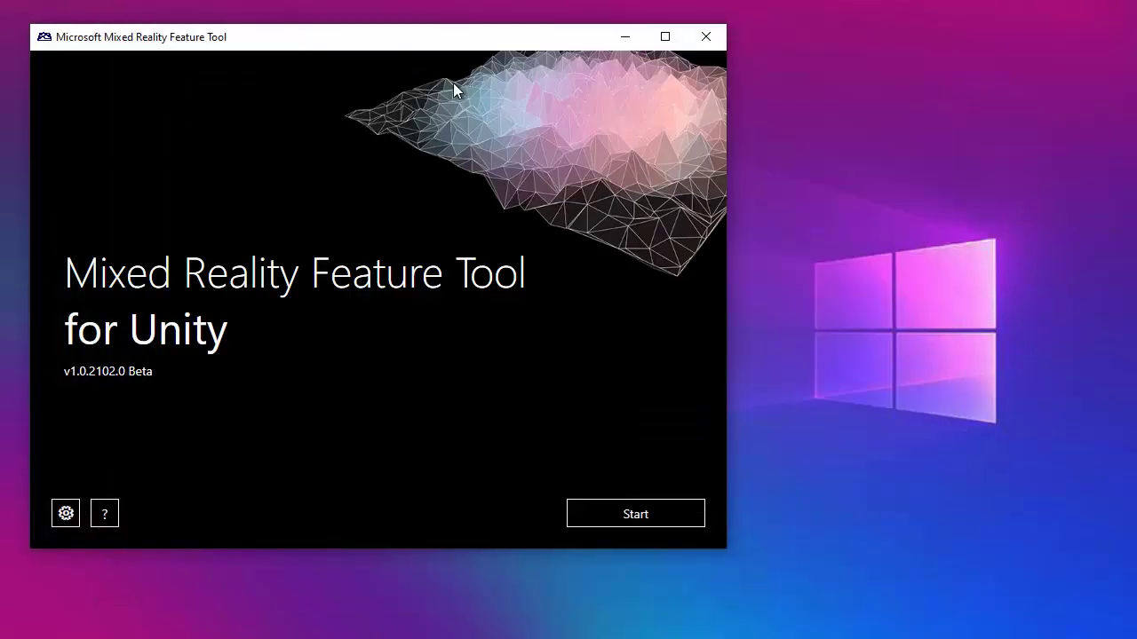
pyautogui.moveTo(434, 47); pyautogui.dragTo(649, 35)
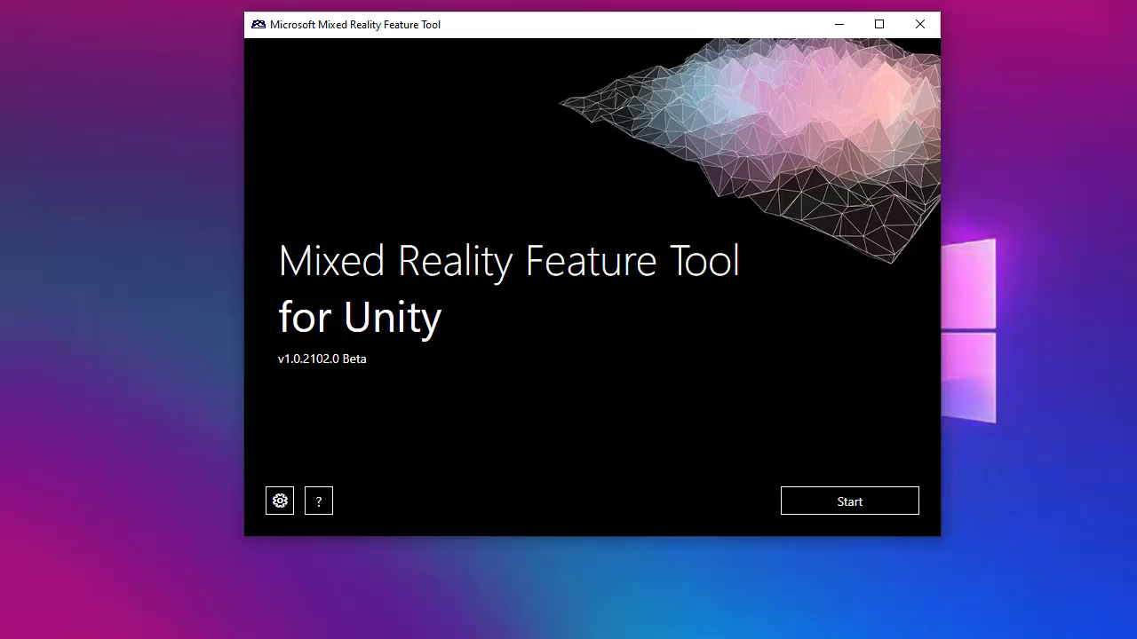
# In Settings, turn on Include preview releases and check the cache and Packages/MixedReality import paths
pyautogui.click(280, 502)
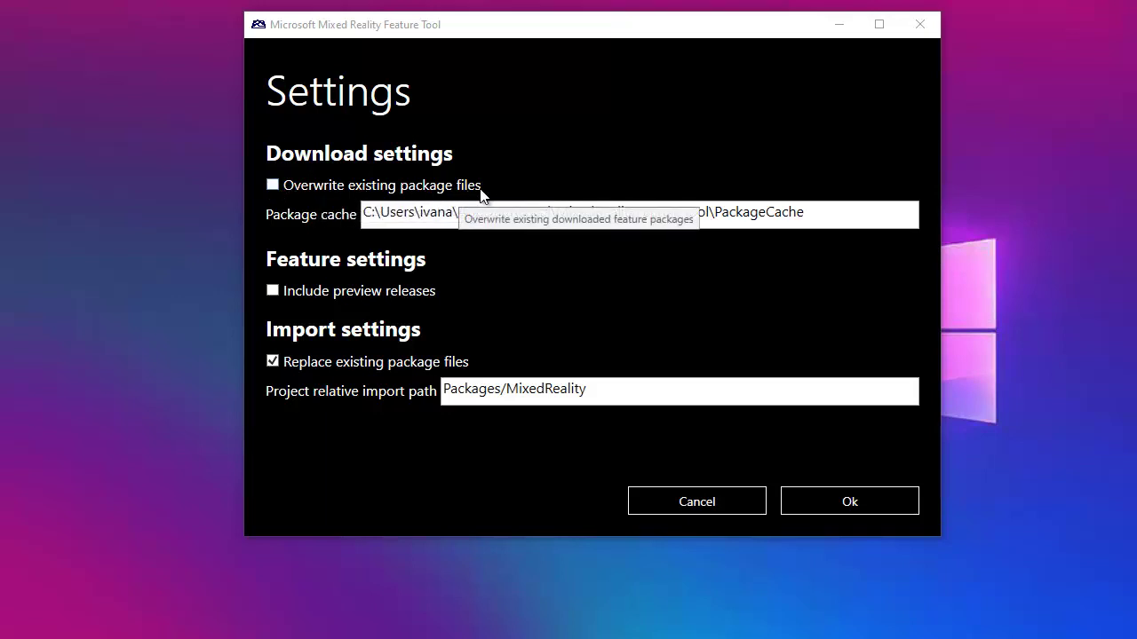
pyautogui.click(272, 186)
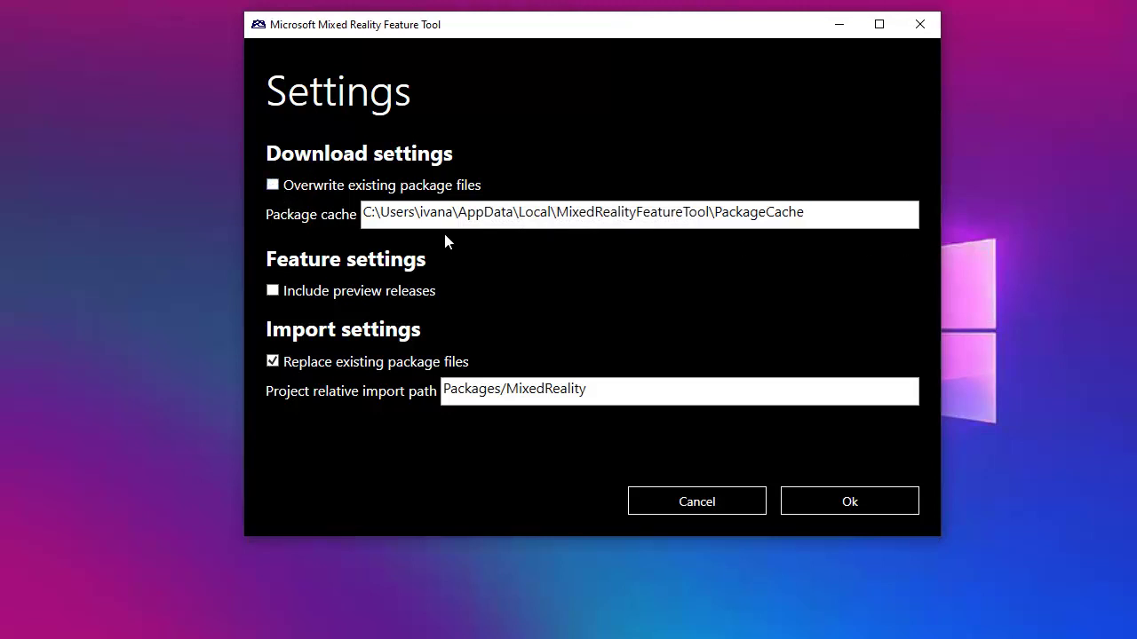
pyautogui.moveTo(515, 219); pyautogui.dragTo(835, 219)
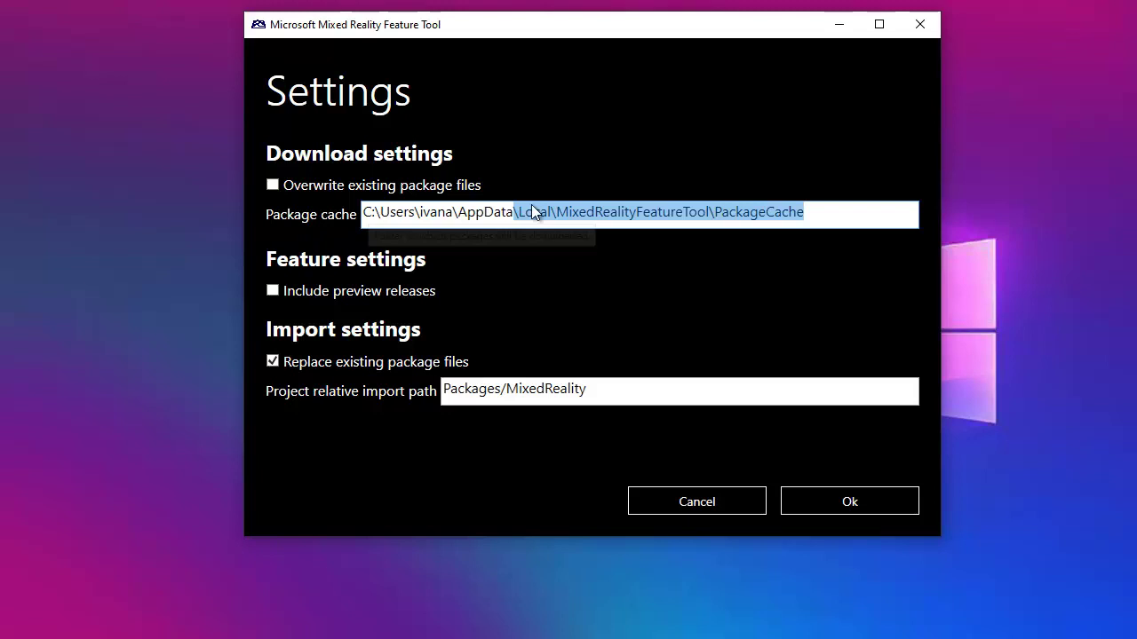
pyautogui.click(837, 211)
pyautogui.moveTo(813, 213); pyautogui.dragTo(430, 213)
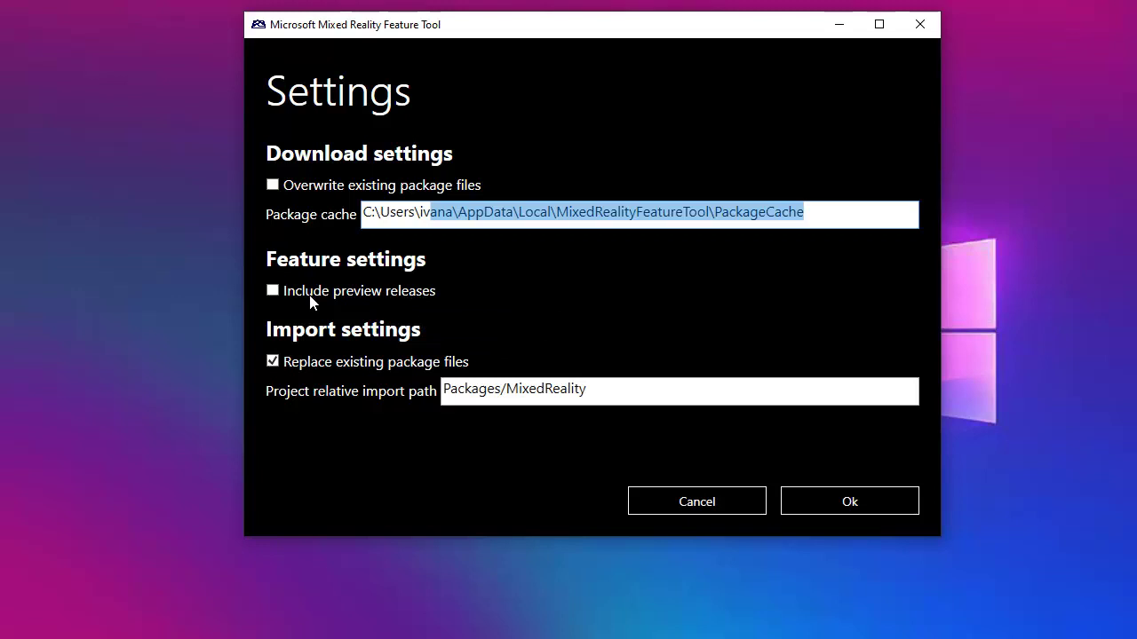
pyautogui.click(274, 294)
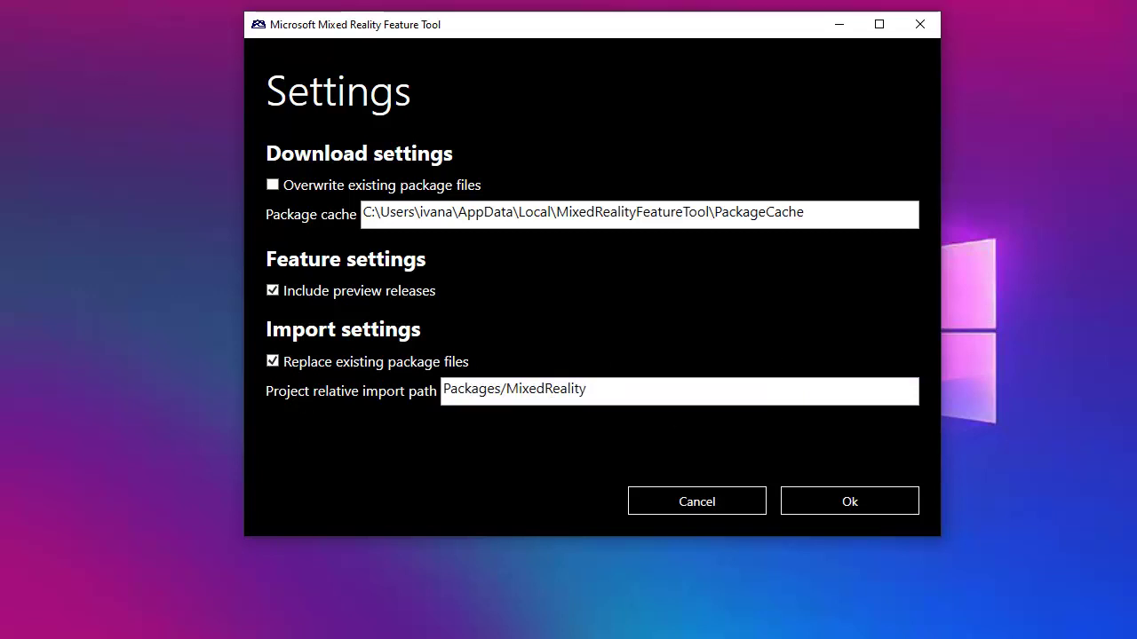
pyautogui.moveTo(443, 390); pyautogui.dragTo(643, 389)
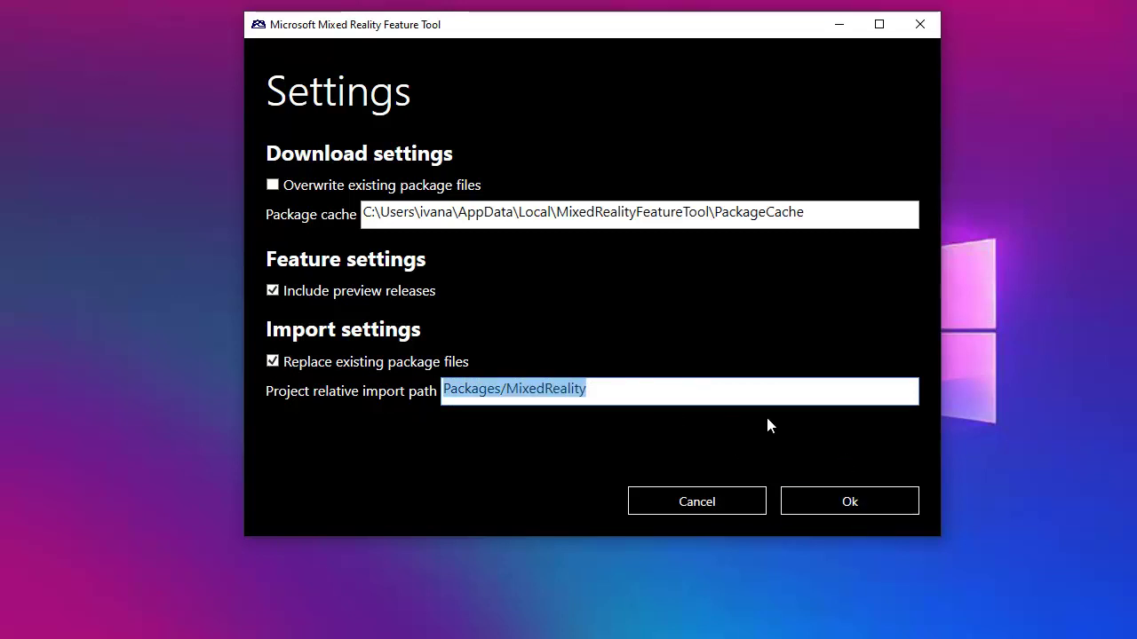
# Save the settings and go from the start screen to Discover features
pyautogui.click(832, 506)
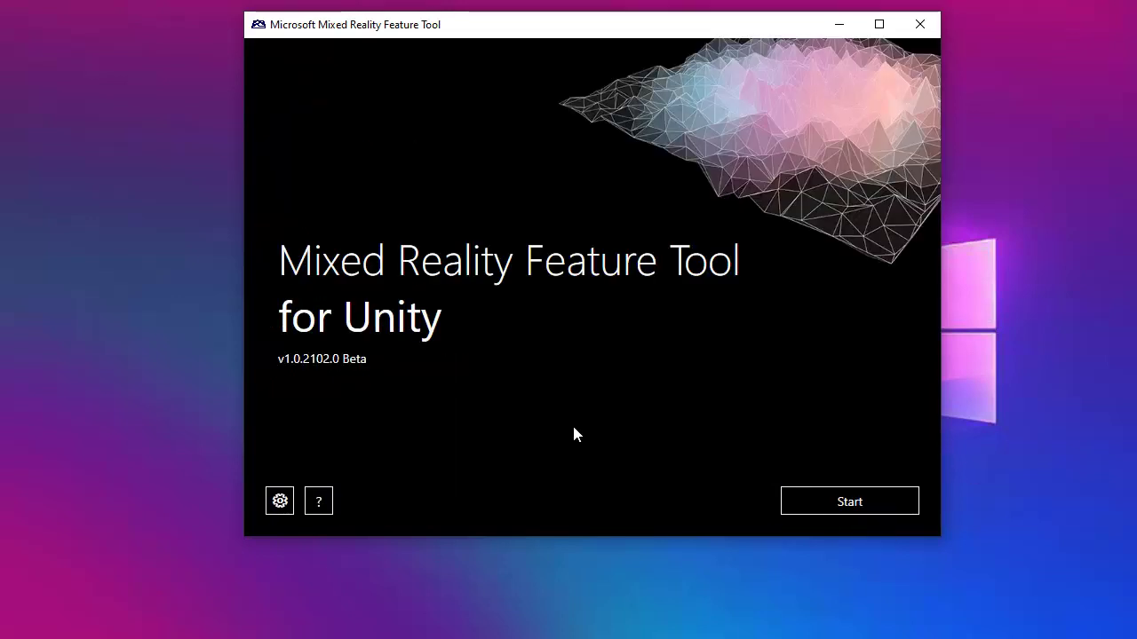
pyautogui.click(875, 503)
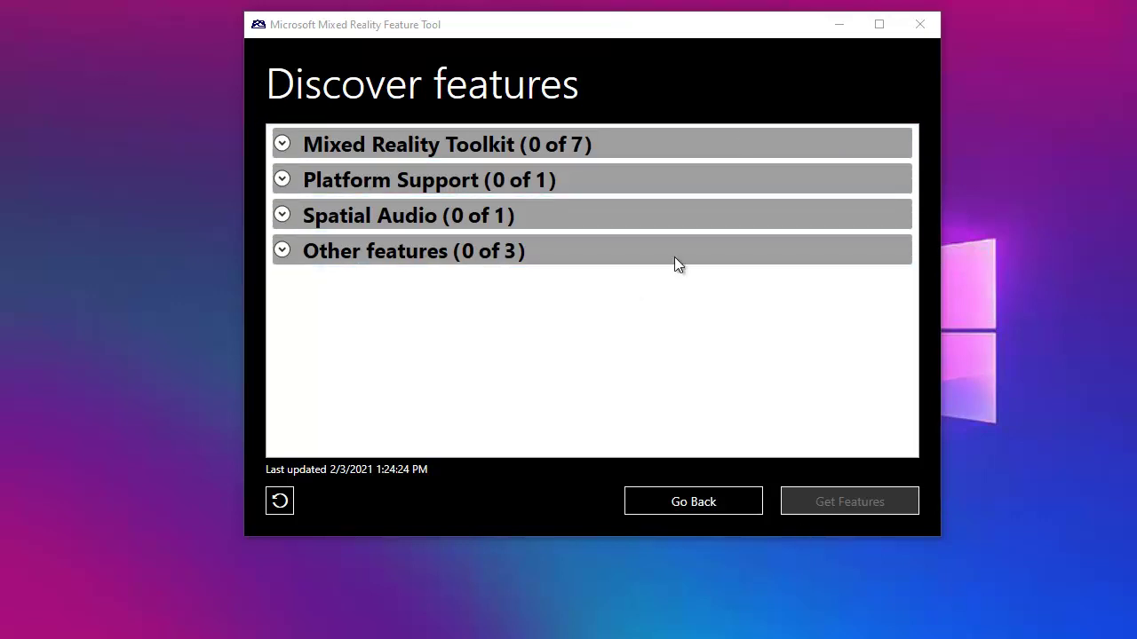
# Expand Mixed Reality Toolkit, view Toolkit Examples' available versions, then collapse the category
pyautogui.click(281, 145)
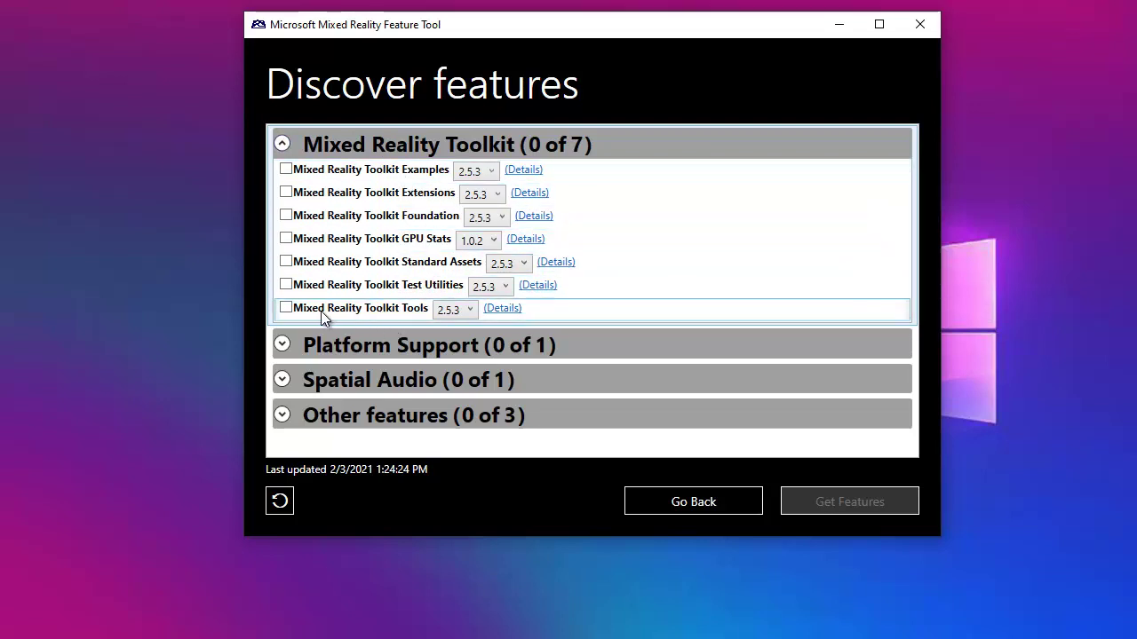
pyautogui.click(487, 173)
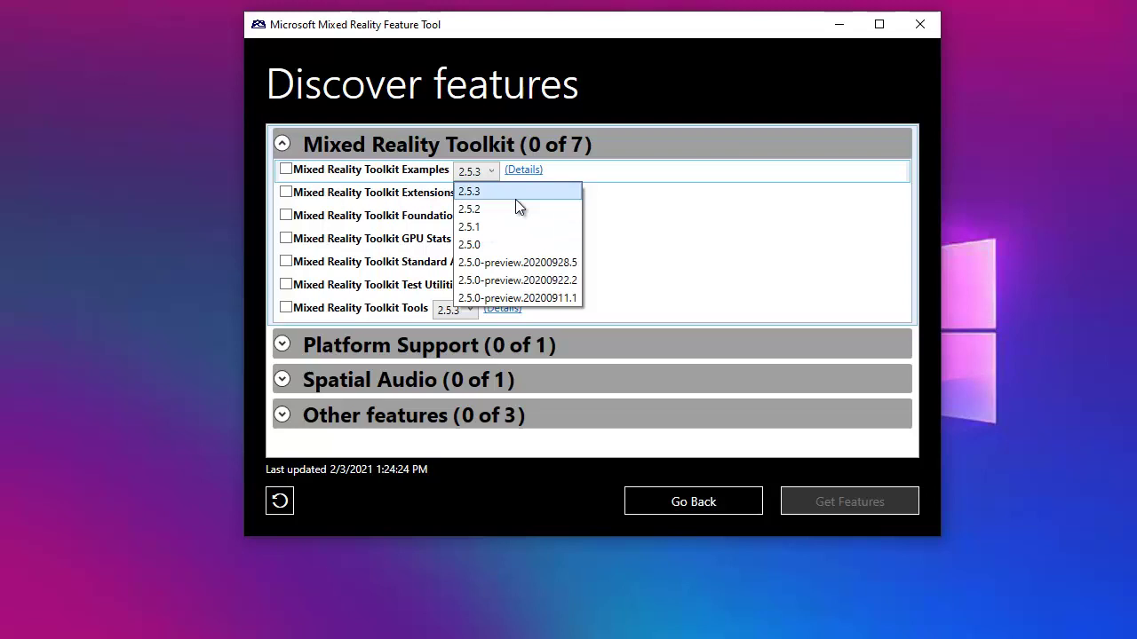
pyautogui.click(661, 90)
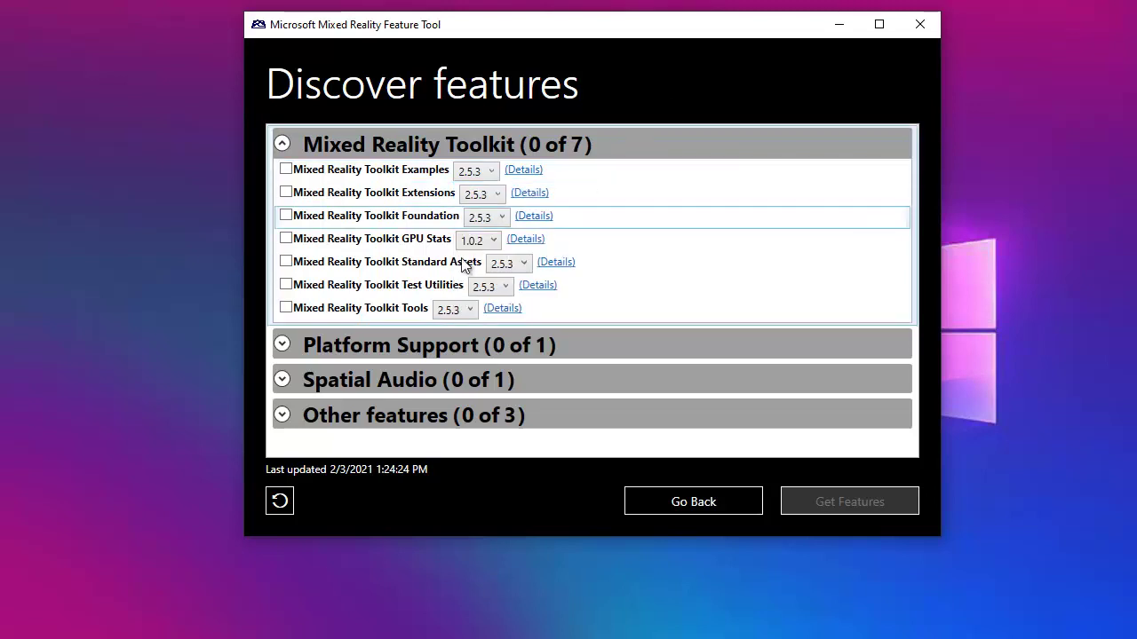
pyautogui.click(283, 143)
# Check versions under Platform Support and Spatial Audio, look at Other features, then re-expand Mixed Reality Toolkit
pyautogui.click(283, 179)
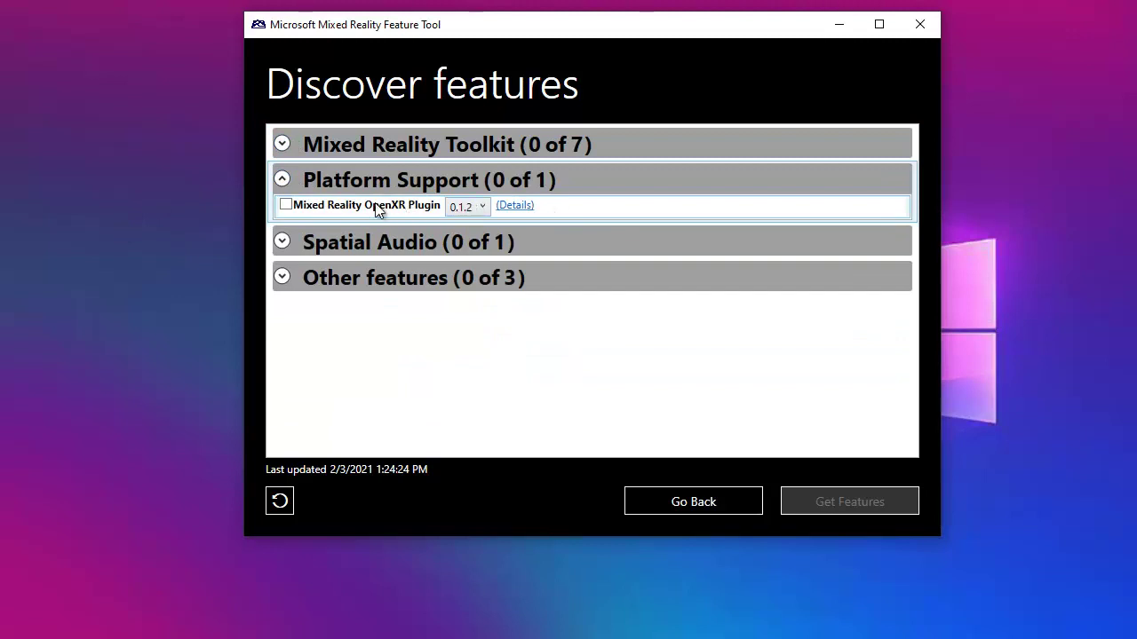
pyautogui.click(463, 206)
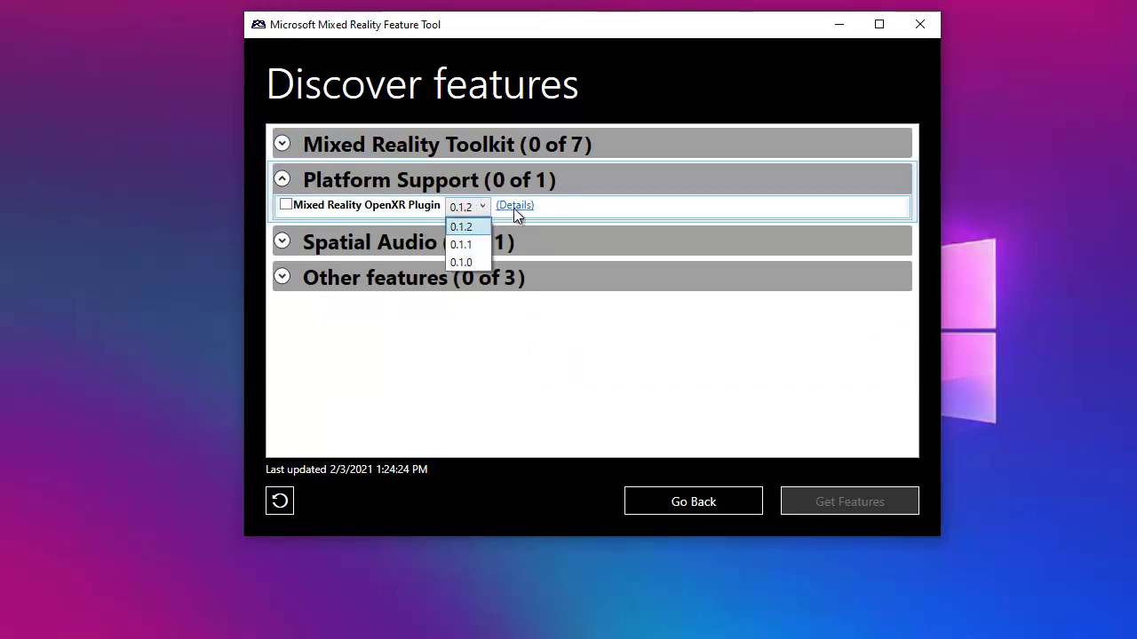
pyautogui.click(282, 180)
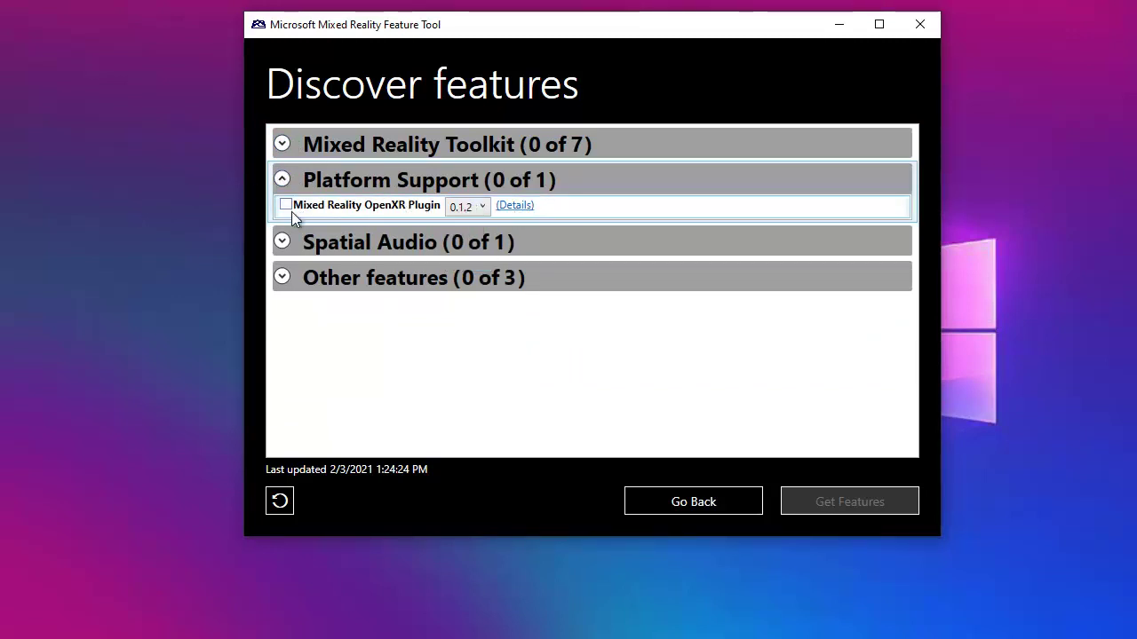
pyautogui.click(281, 180)
pyautogui.click(282, 215)
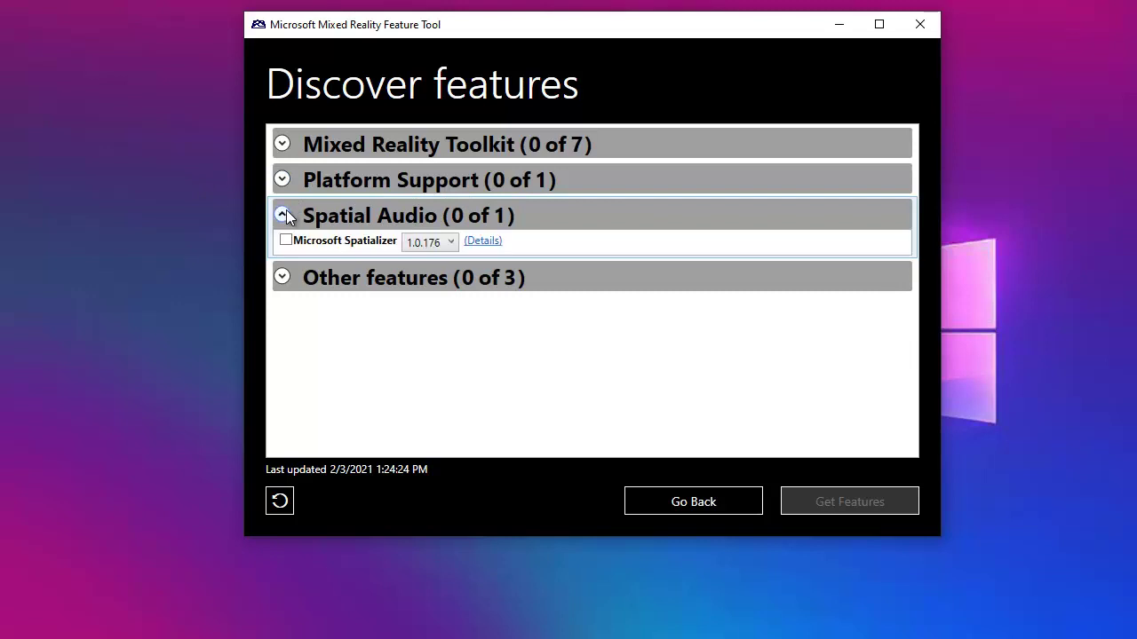
pyautogui.click(450, 243)
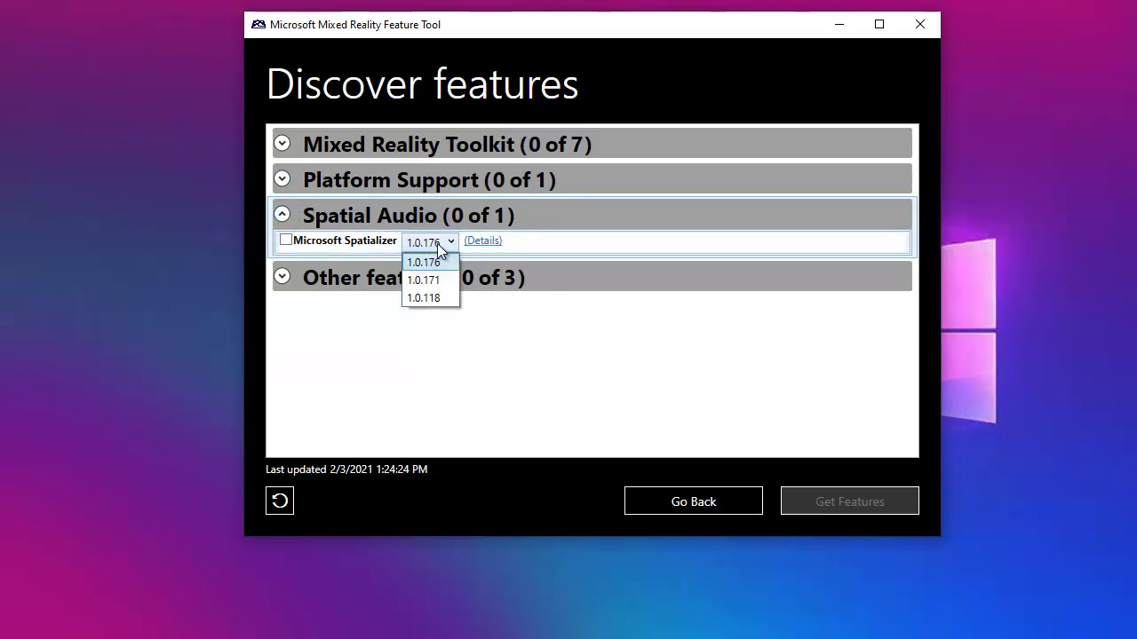
pyautogui.click(282, 215)
pyautogui.click(283, 216)
pyautogui.click(282, 251)
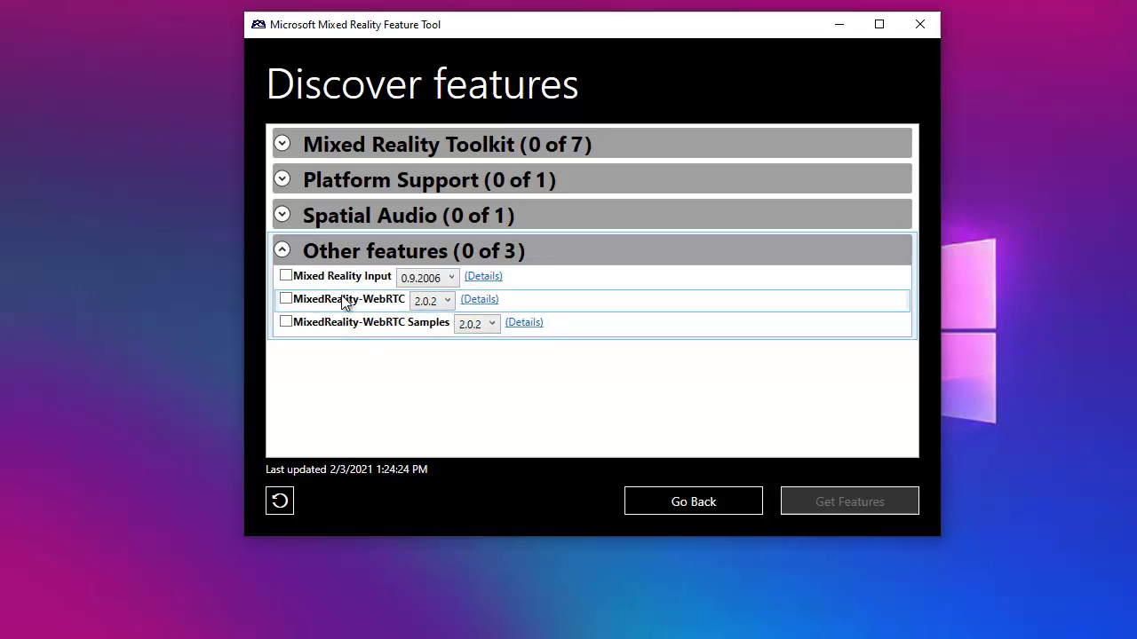
pyautogui.click(283, 251)
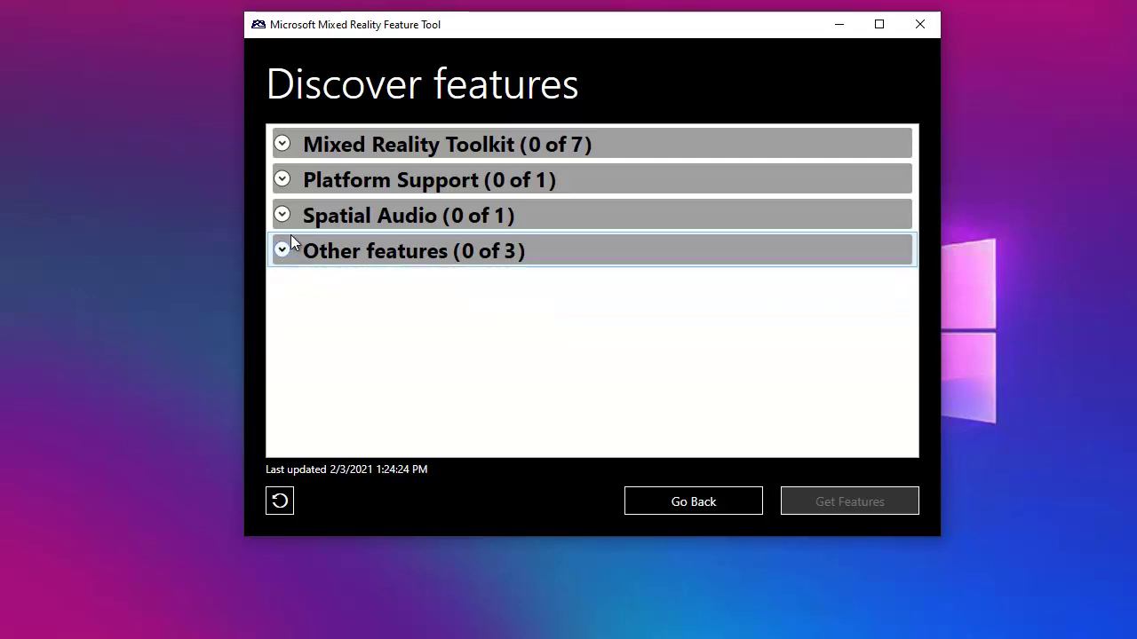
pyautogui.click(282, 146)
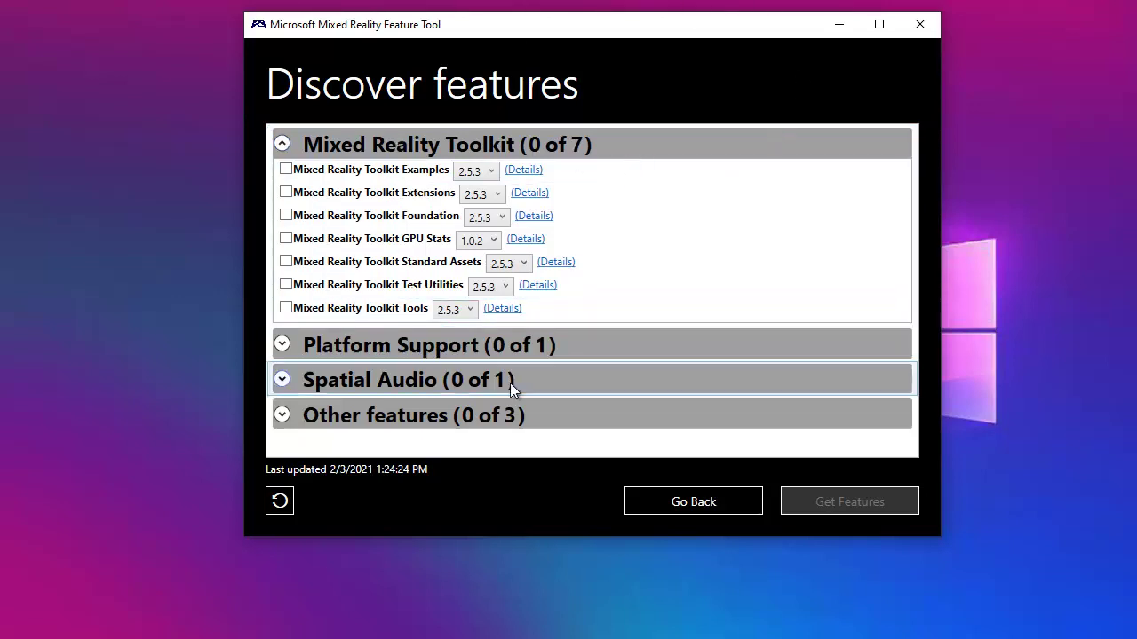
# Select Mixed Reality Toolkit Examples and fetch it with Get Features
pyautogui.click(285, 168)
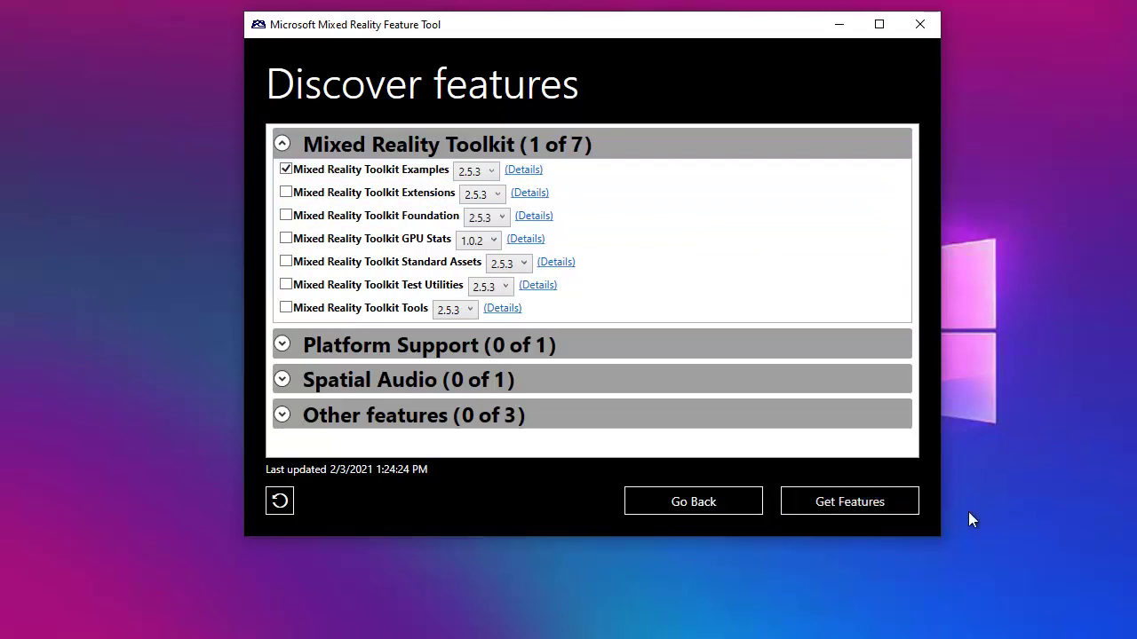
pyautogui.click(824, 505)
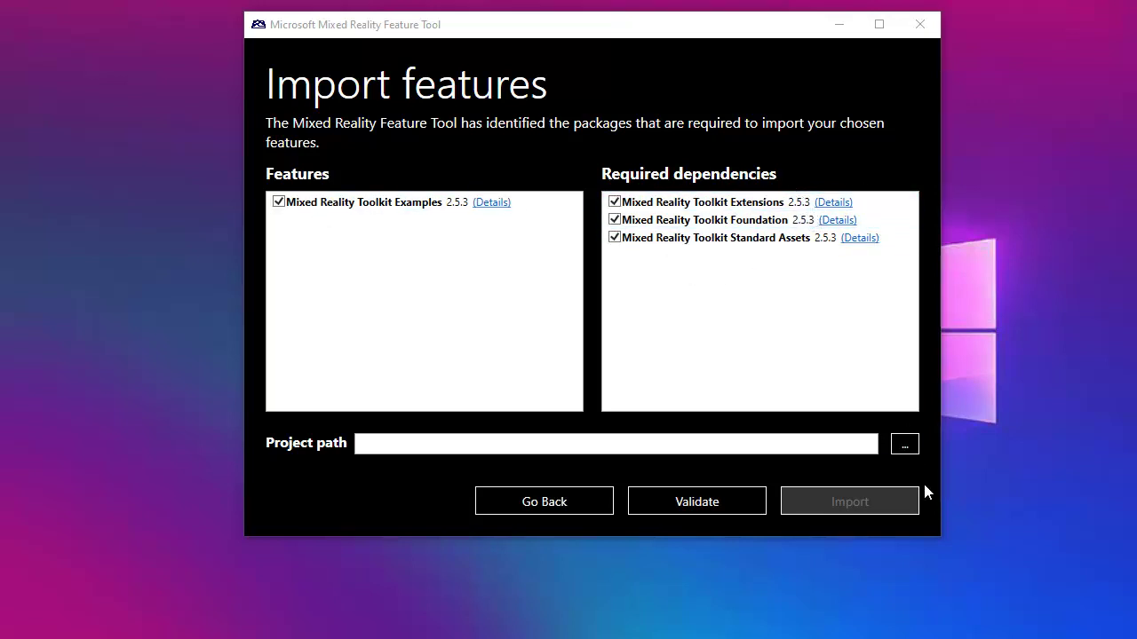
# Set the project path to the NoPackage folder on the Desktop
pyautogui.click(904, 443)
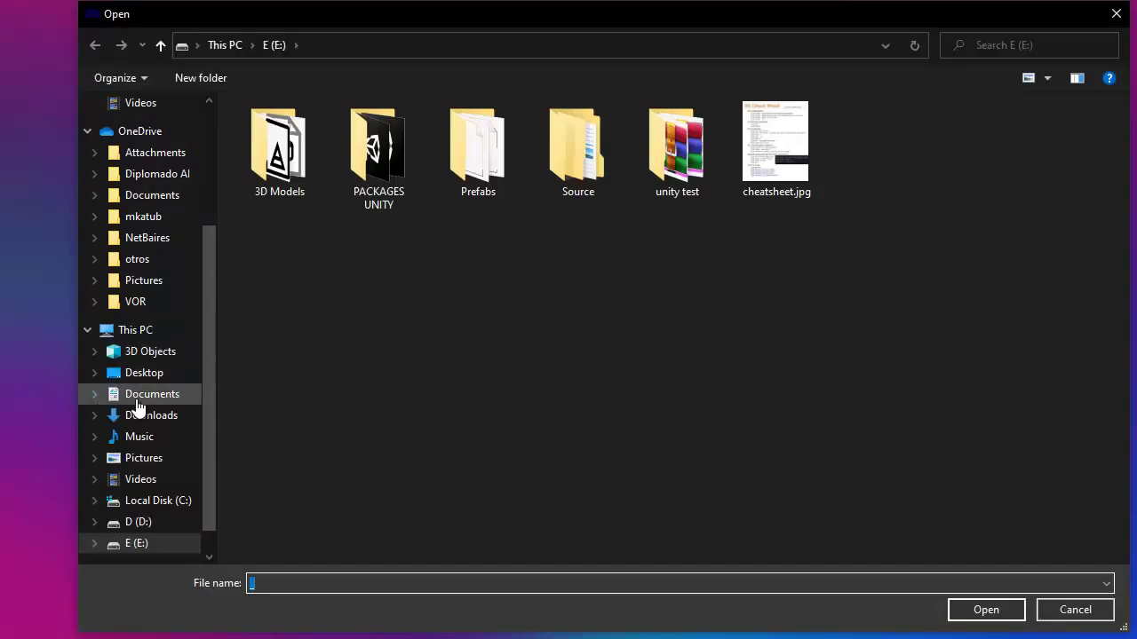
pyautogui.click(144, 373)
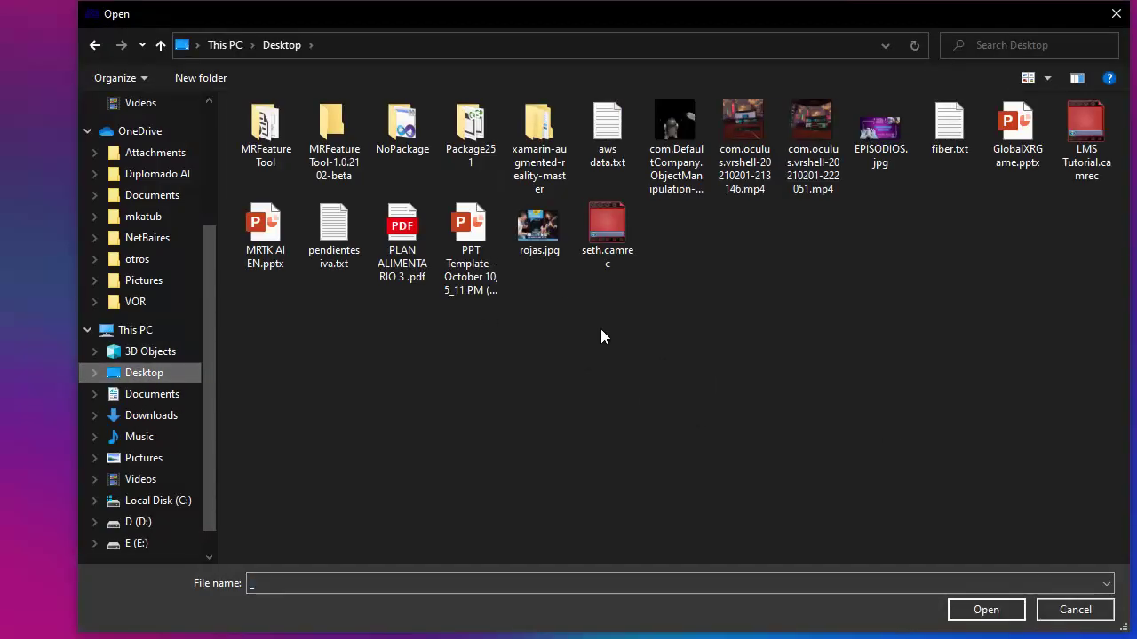
pyautogui.doubleClick(405, 132)
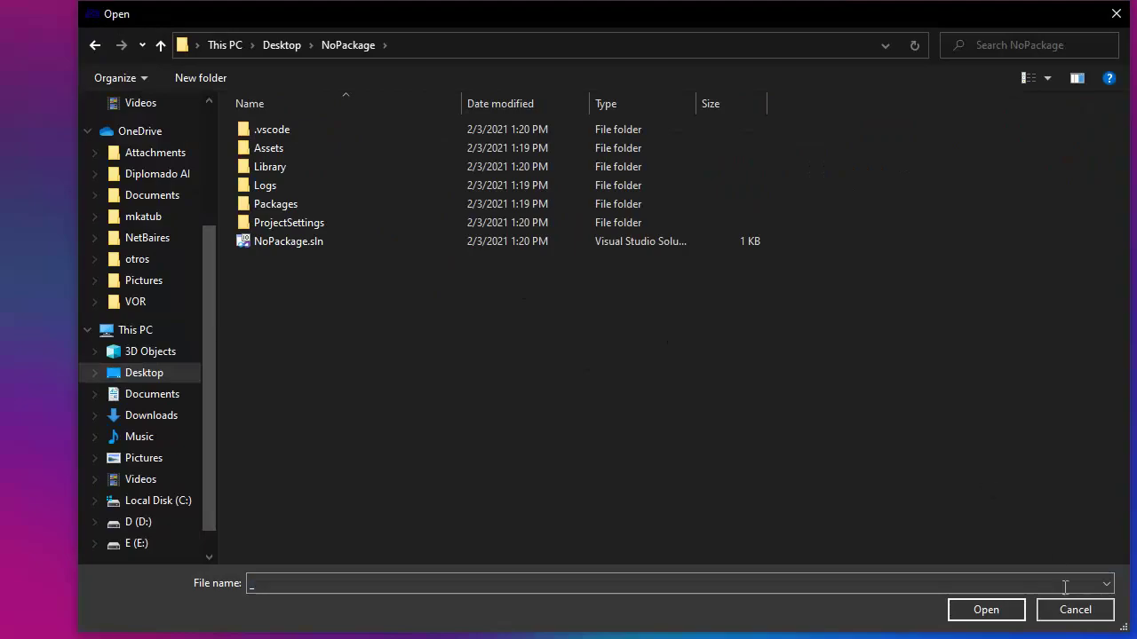
pyautogui.click(991, 611)
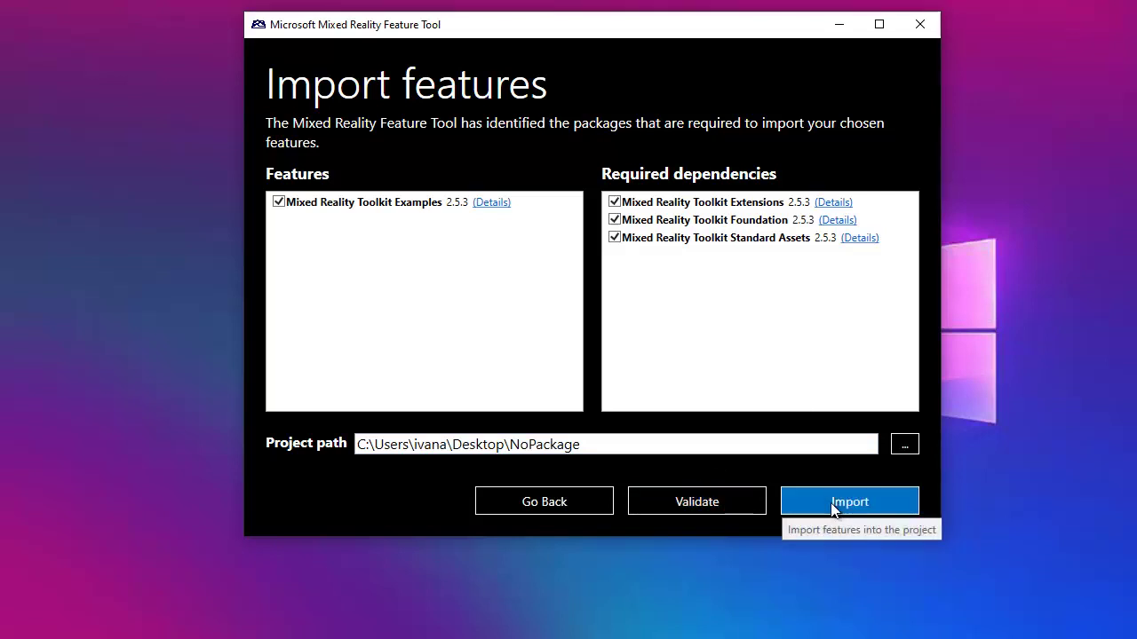
# Validate the packages against NoPackage, acknowledge the result, and proceed to import
pyautogui.click(742, 506)
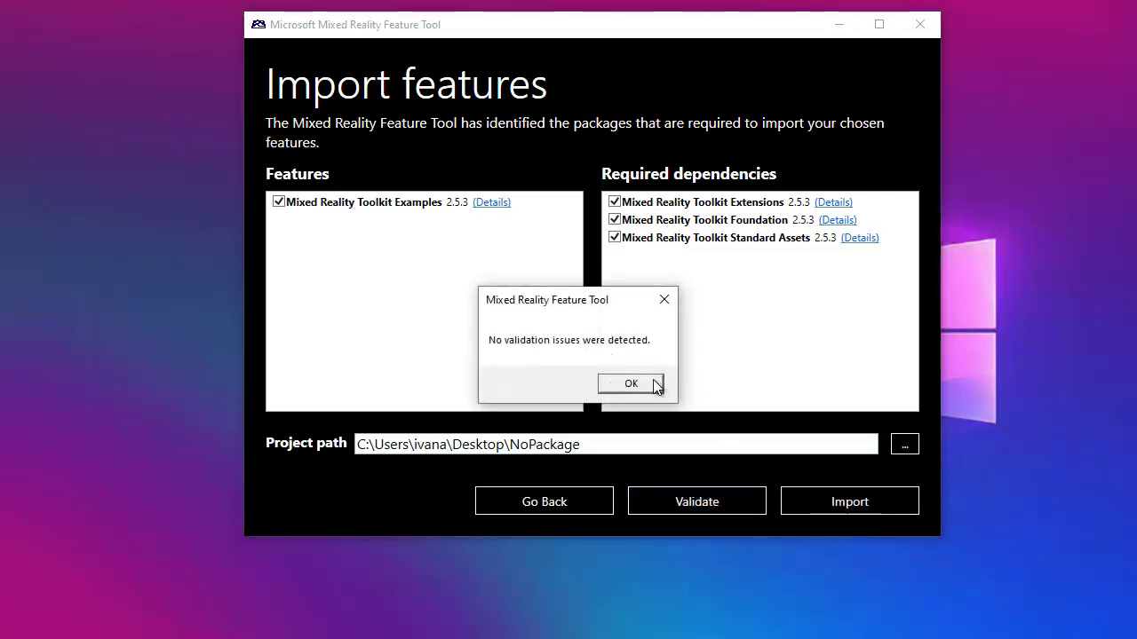
pyautogui.click(654, 382)
pyautogui.click(877, 502)
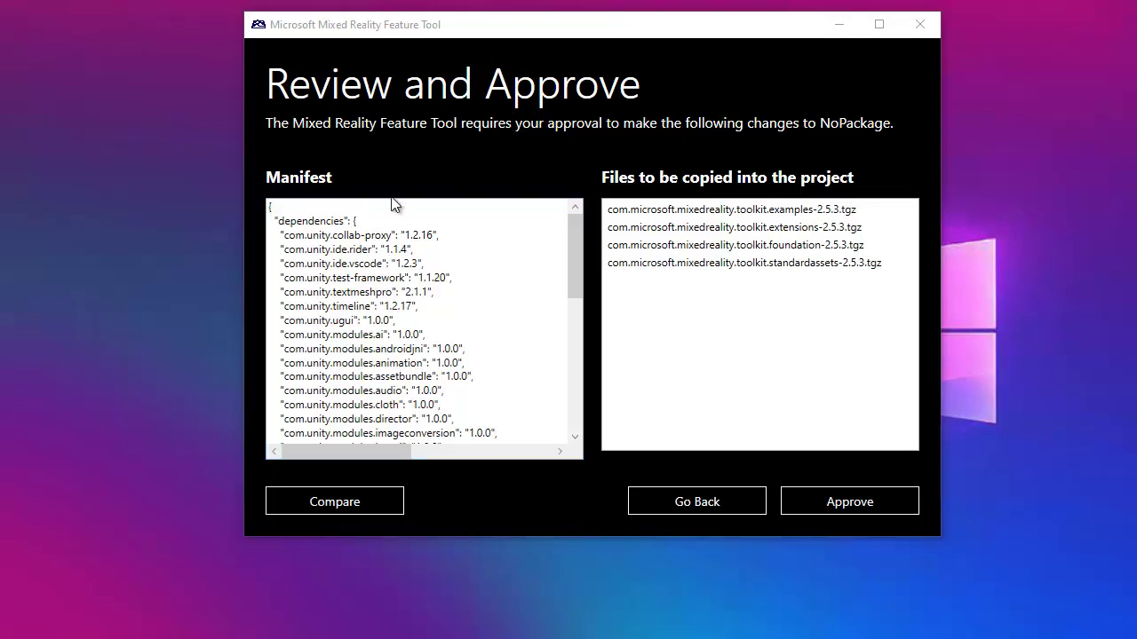
pyautogui.moveTo(579, 233)
pyautogui.mouseDown()
pyautogui.moveTo(581, 385)
pyautogui.moveTo(559, 255)
pyautogui.moveTo(568, 226)
pyautogui.mouseUp()
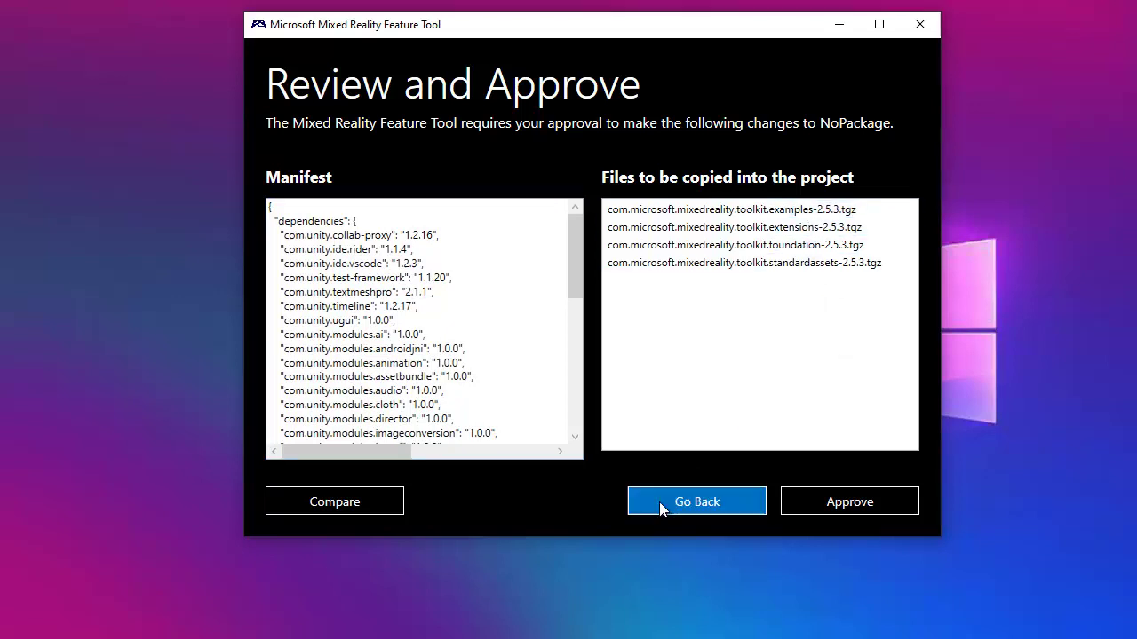
pyautogui.click(383, 502)
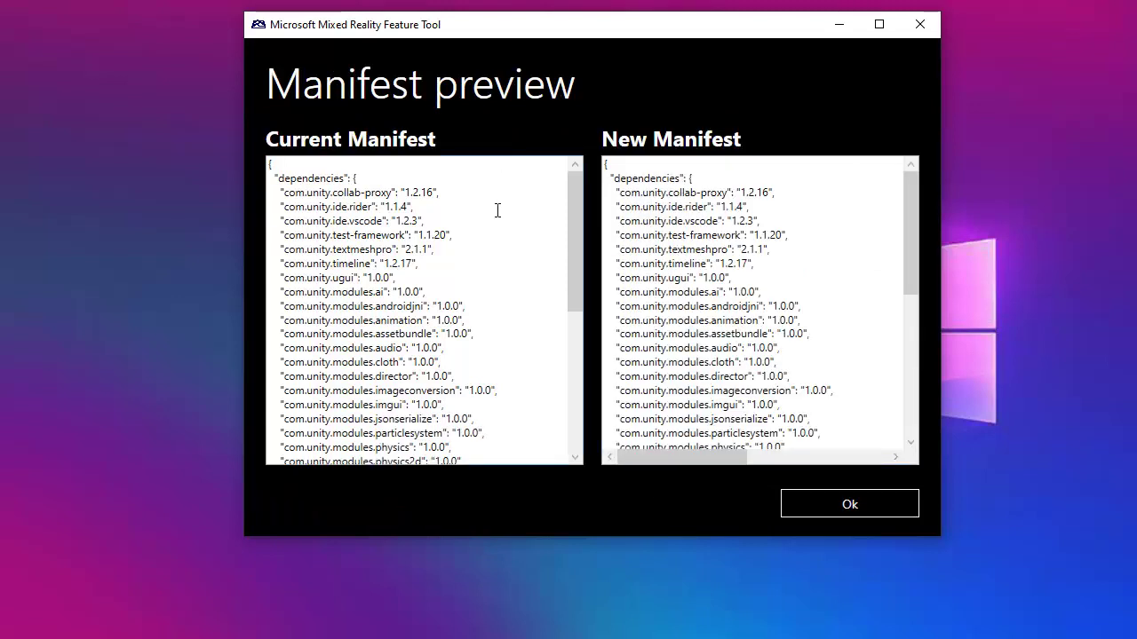
pyautogui.scroll(-7, 497, 287)
pyautogui.scroll(-8, 835, 303)
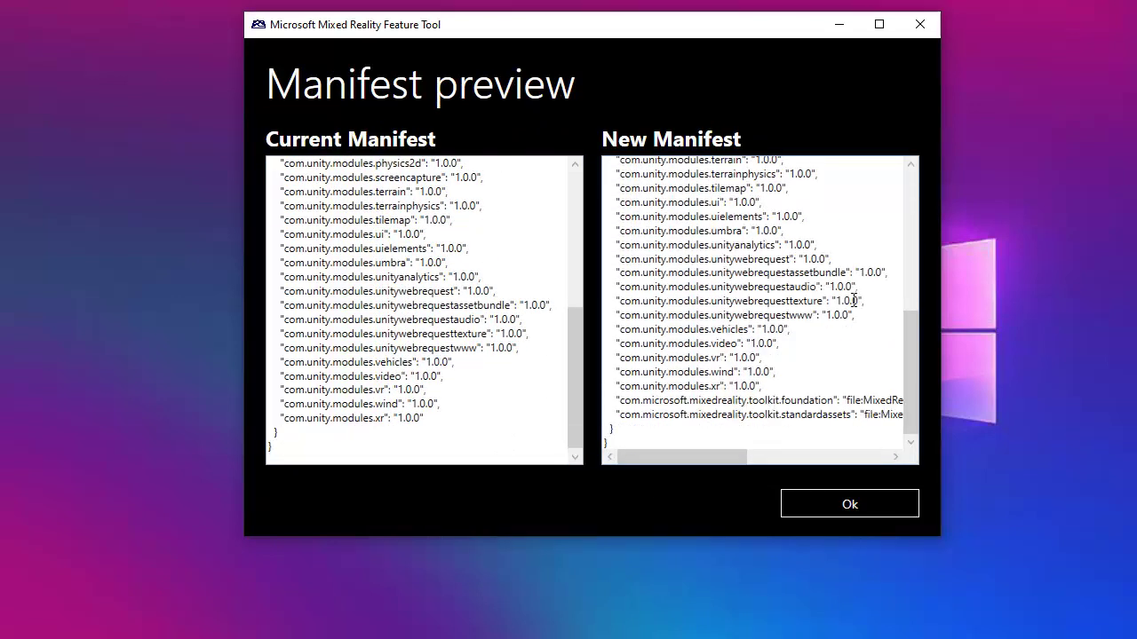
pyautogui.moveTo(630, 387); pyautogui.dragTo(762, 387)
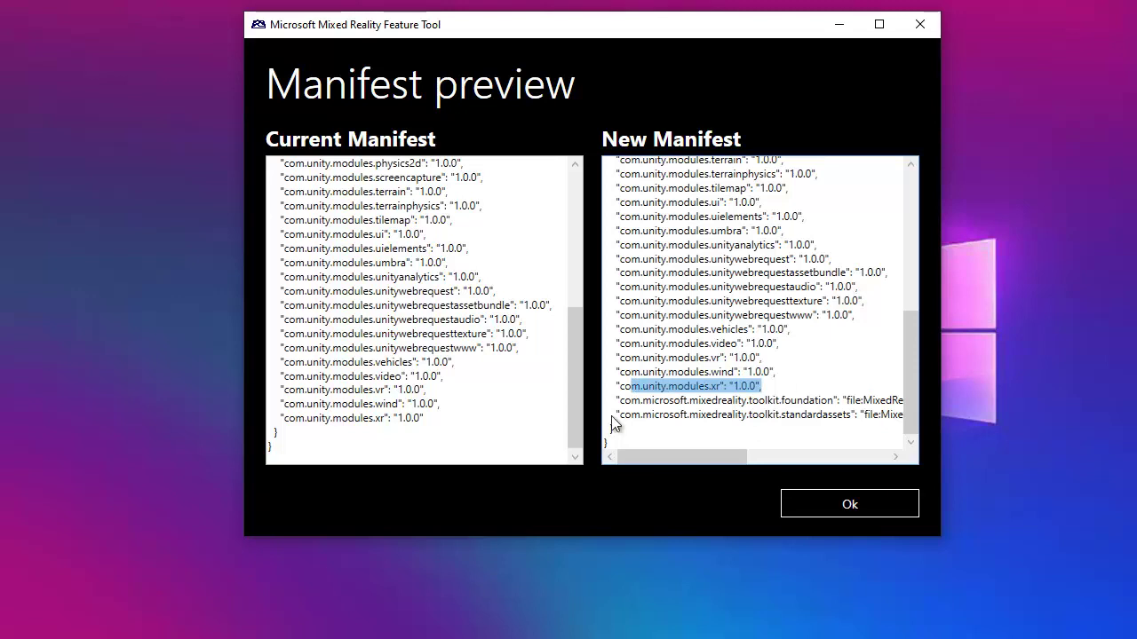
pyautogui.moveTo(309, 419); pyautogui.dragTo(470, 418)
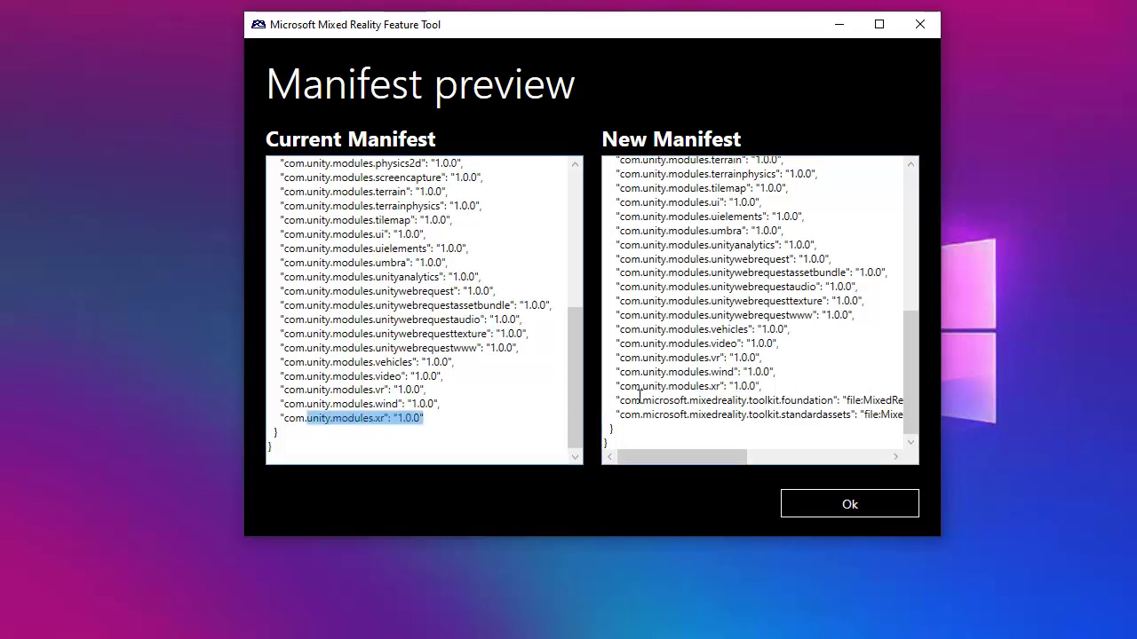
pyautogui.moveTo(640, 397); pyautogui.dragTo(601, 471)
pyautogui.scroll(12, 755, 311)
pyautogui.scroll(10, 433, 361)
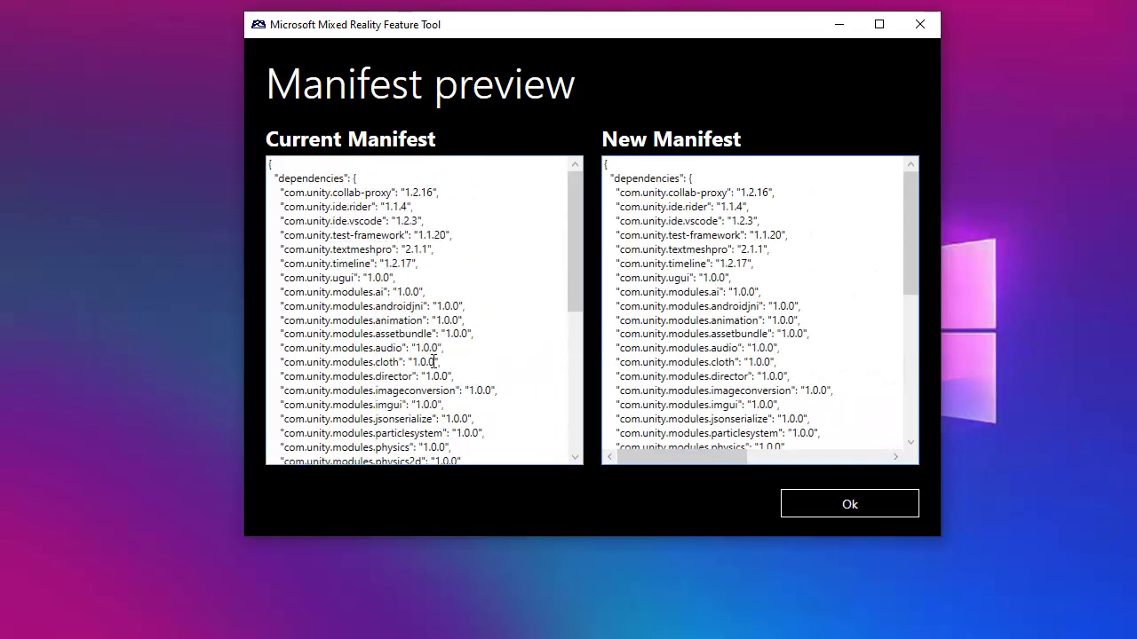
pyautogui.click(868, 509)
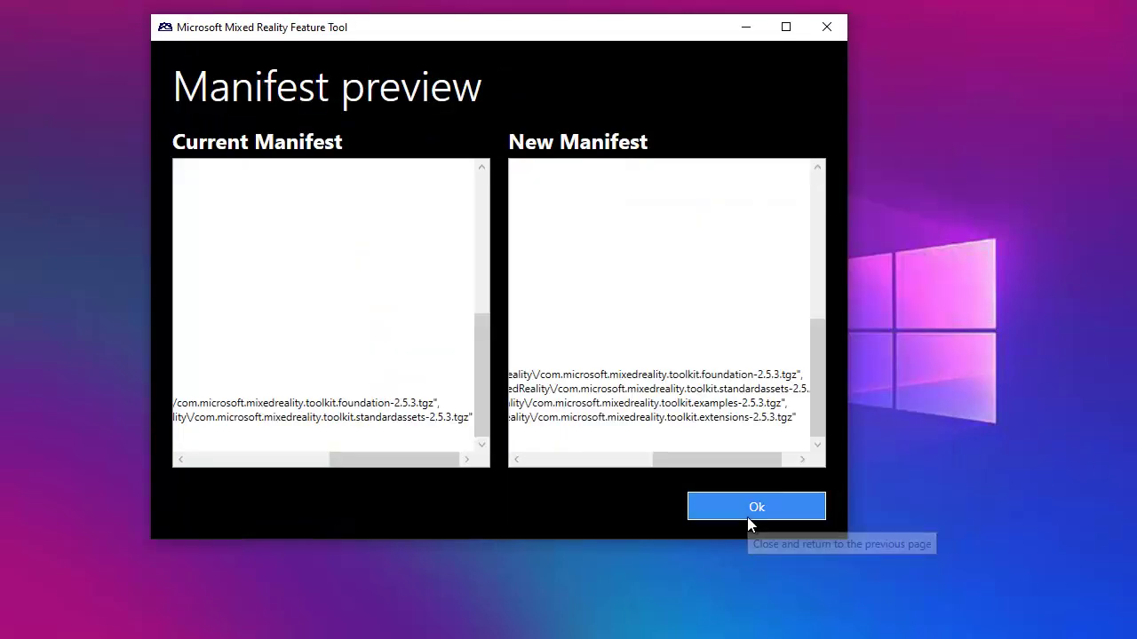
# Open Package251's Packages/MixedReality folder to see the 2.5.1 foundation and standardassets archives, then close it
pyautogui.click(751, 516)
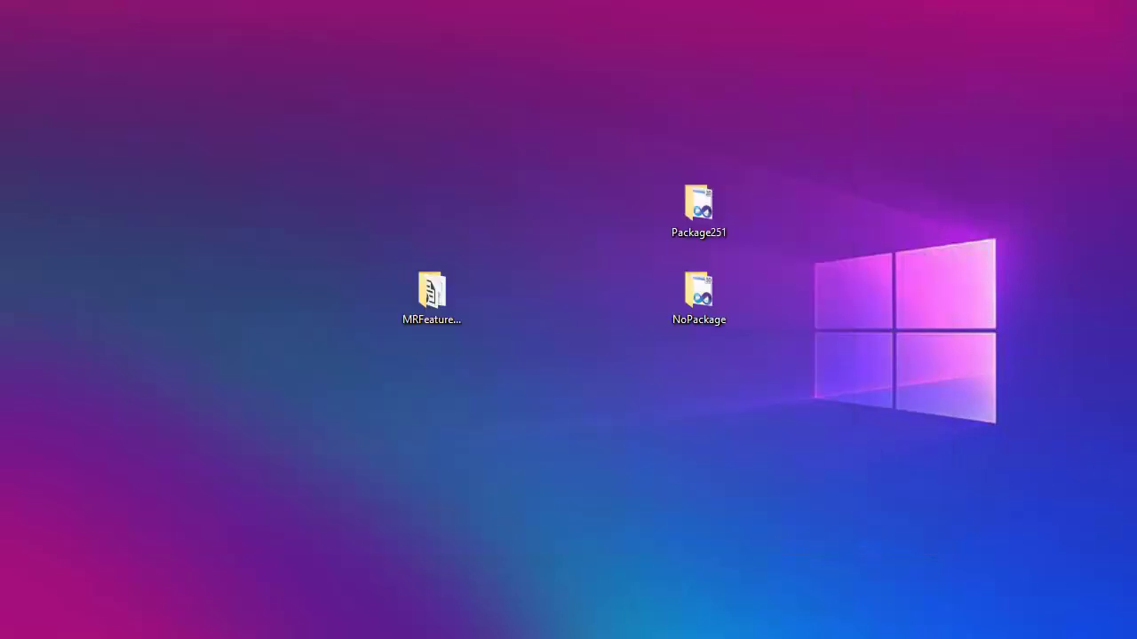
pyautogui.doubleClick(713, 222)
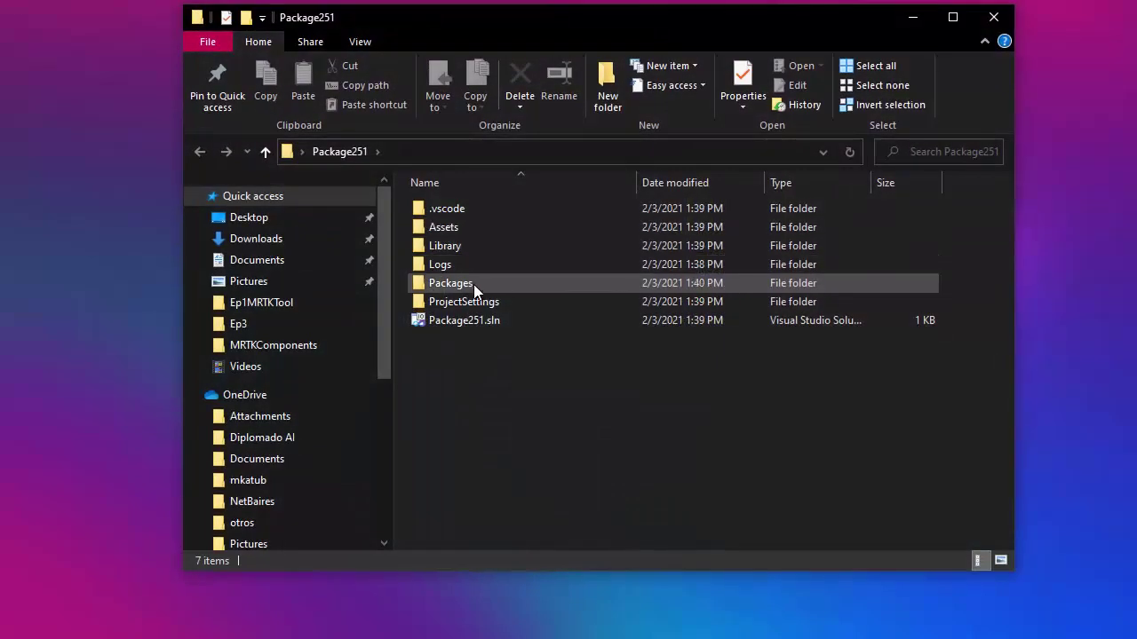
pyautogui.doubleClick(473, 285)
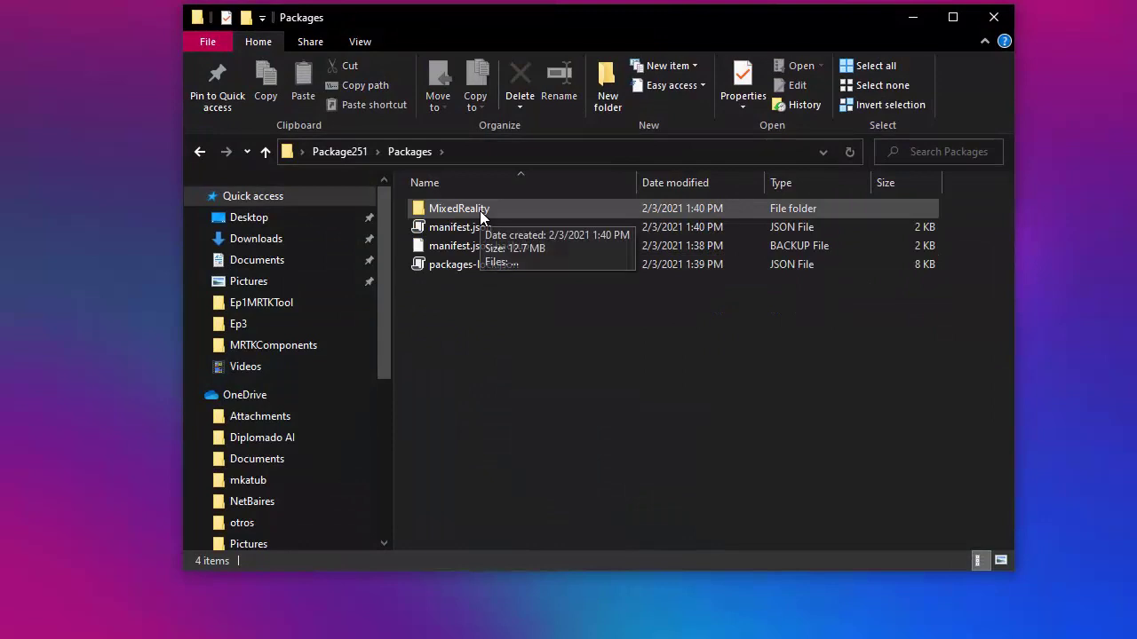
pyautogui.doubleClick(479, 210)
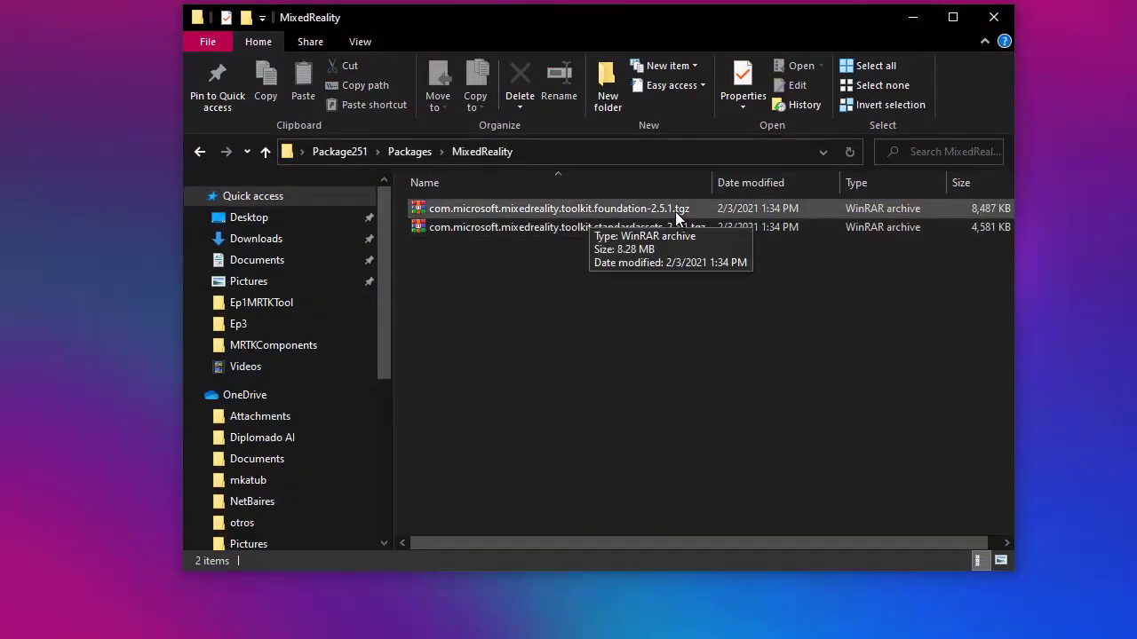
pyautogui.click(986, 20)
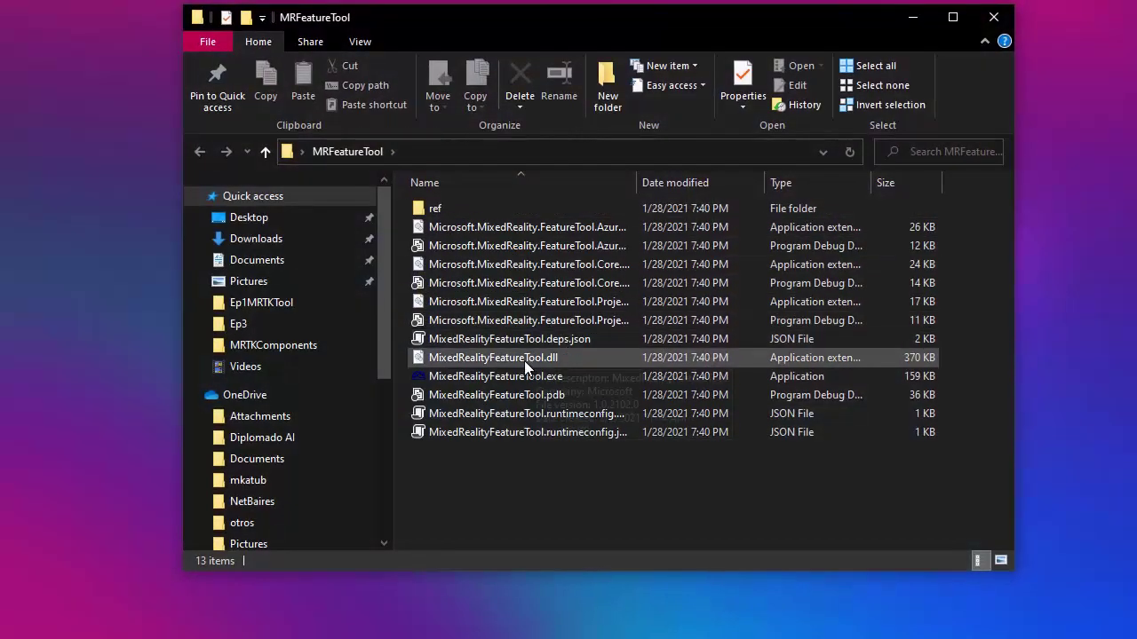
# Relaunch the Feature Tool, move its window into view, and start discovering features
pyautogui.click(519, 373)
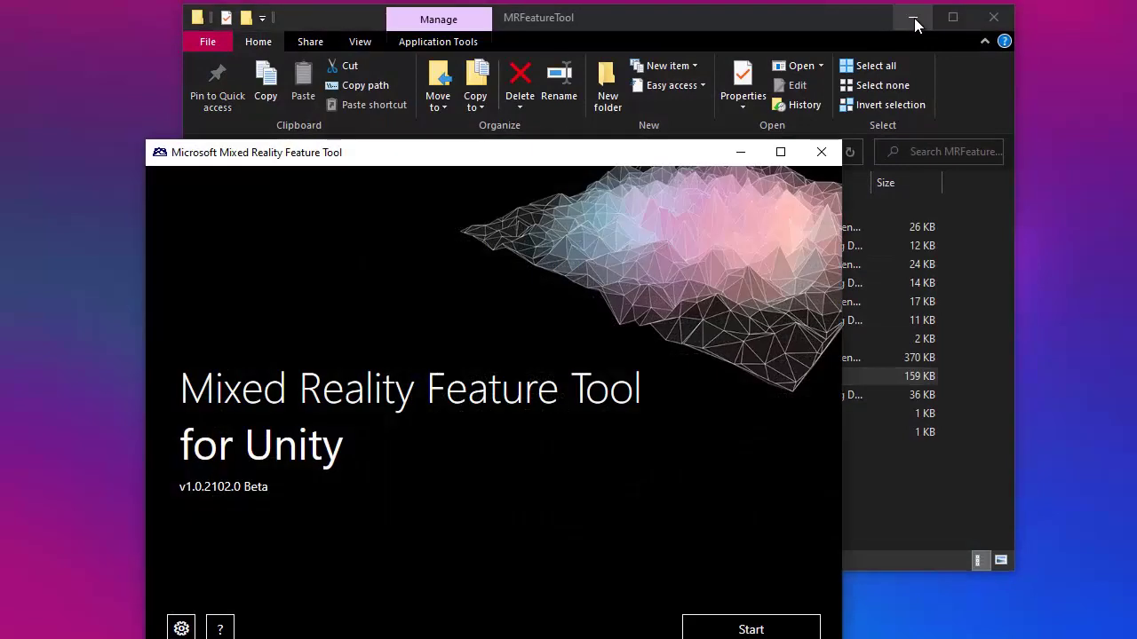
pyautogui.click(913, 17)
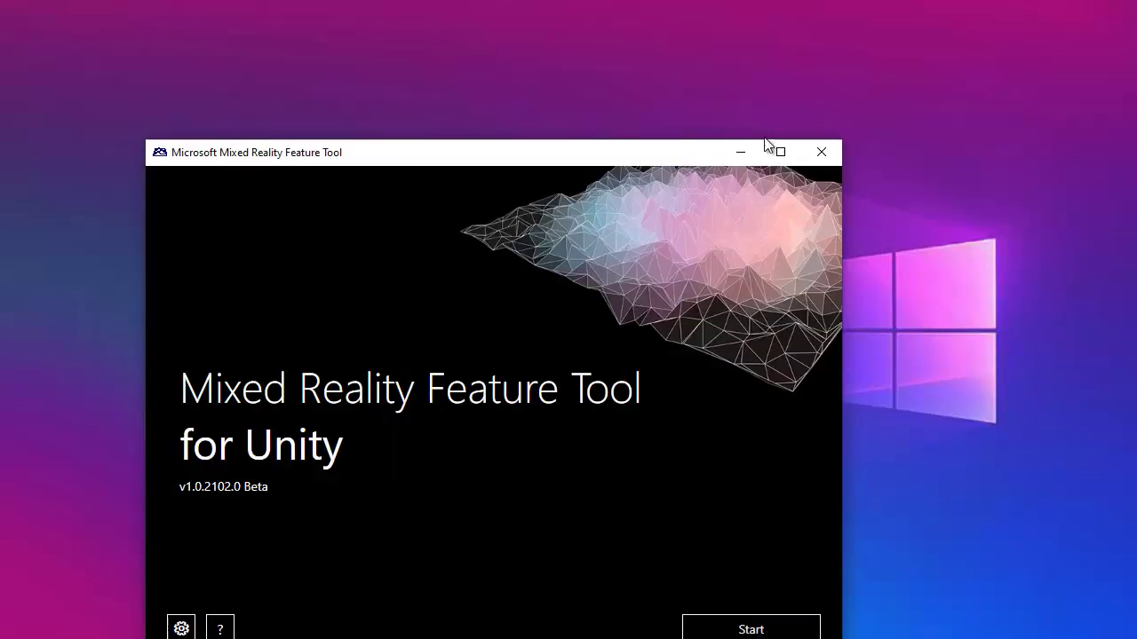
pyautogui.moveTo(687, 142); pyautogui.dragTo(750, 20)
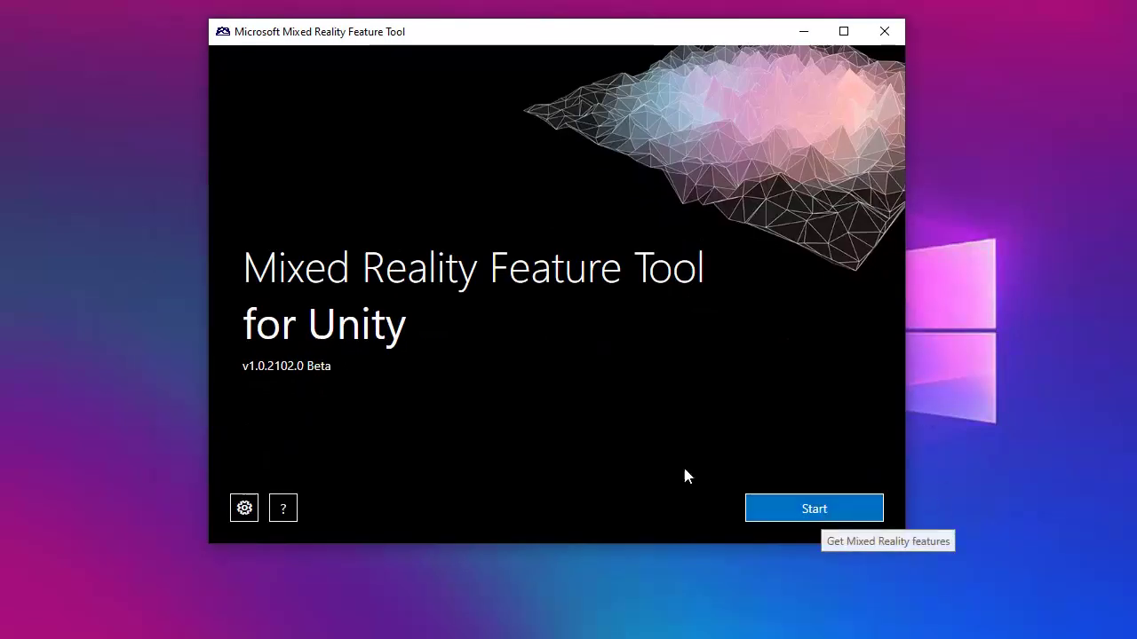
pyautogui.click(786, 513)
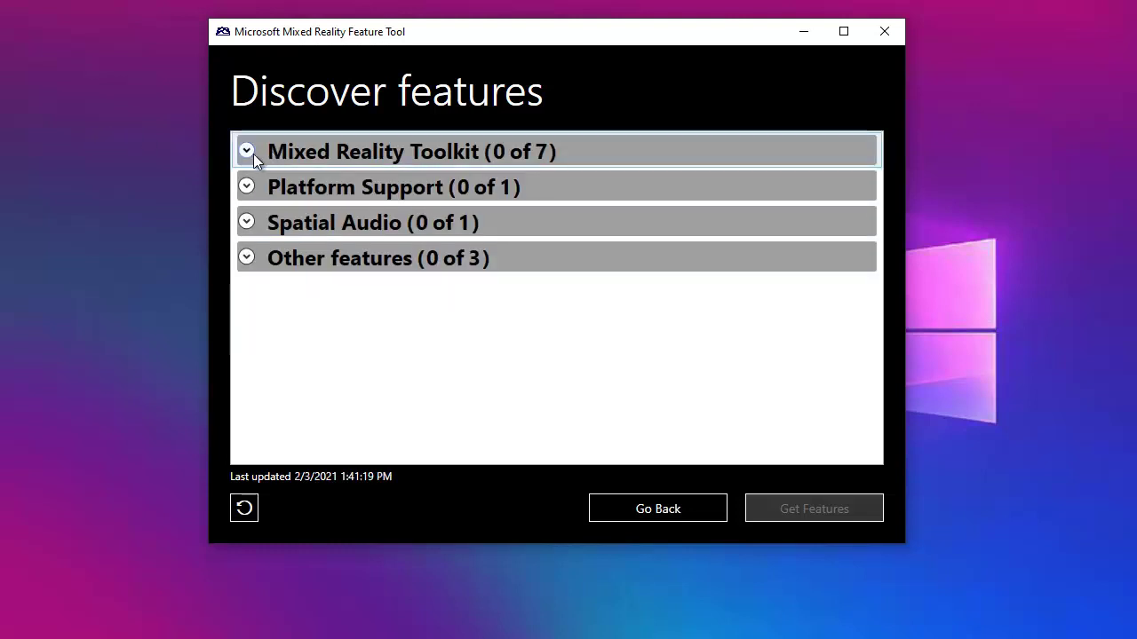
# Select Mixed Reality Toolkit Examples at version 2.5.3 and continue with Get Features
pyautogui.click(250, 152)
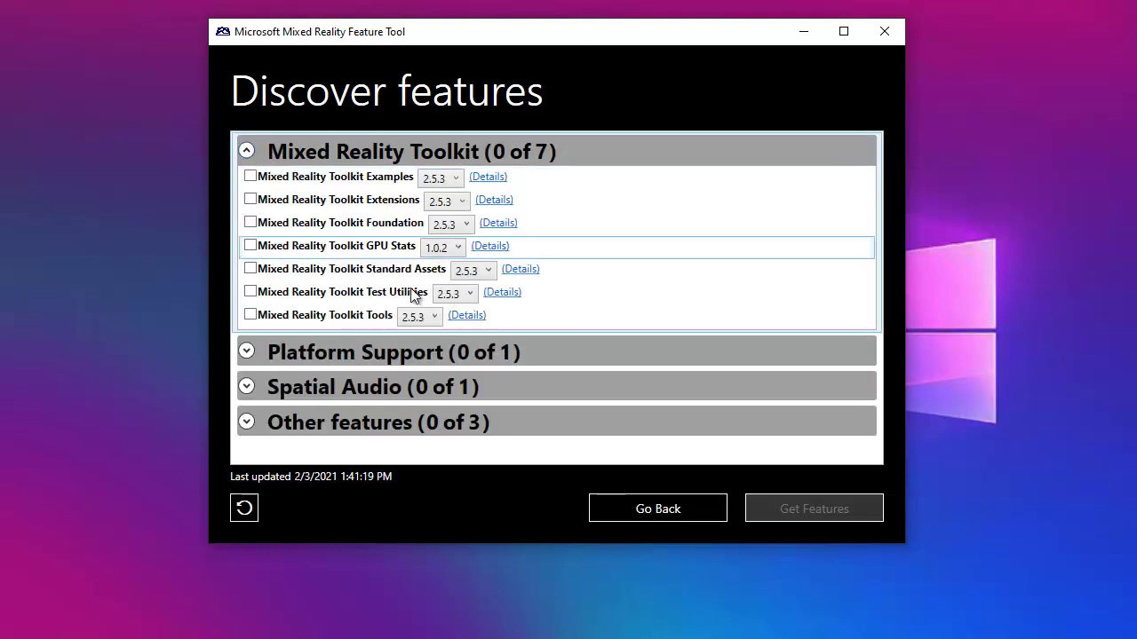
pyautogui.click(250, 177)
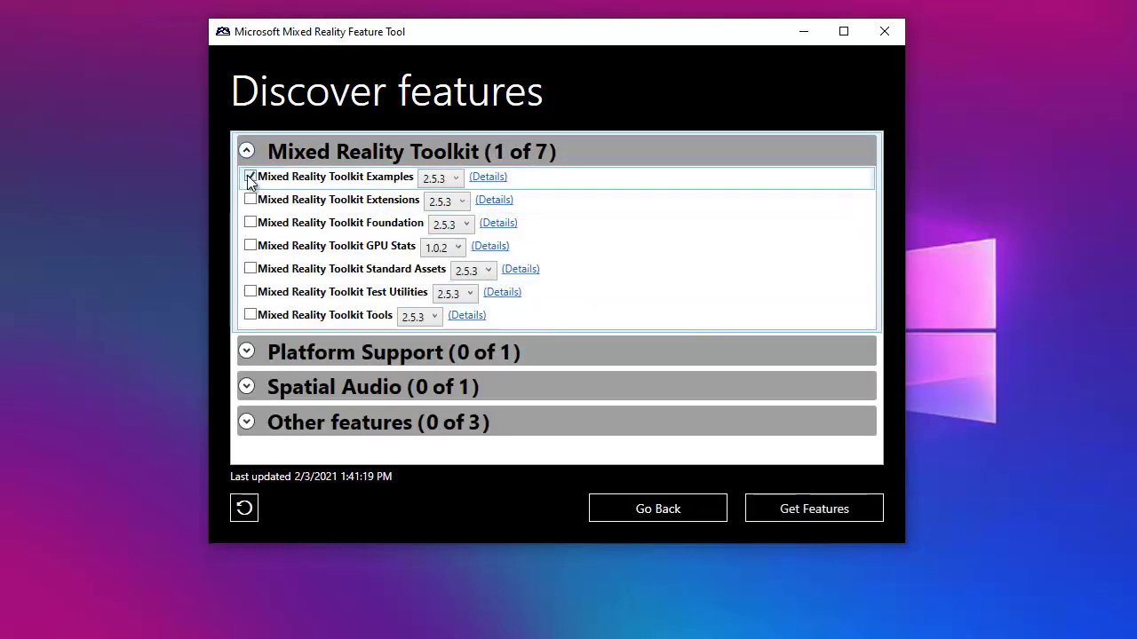
pyautogui.click(448, 179)
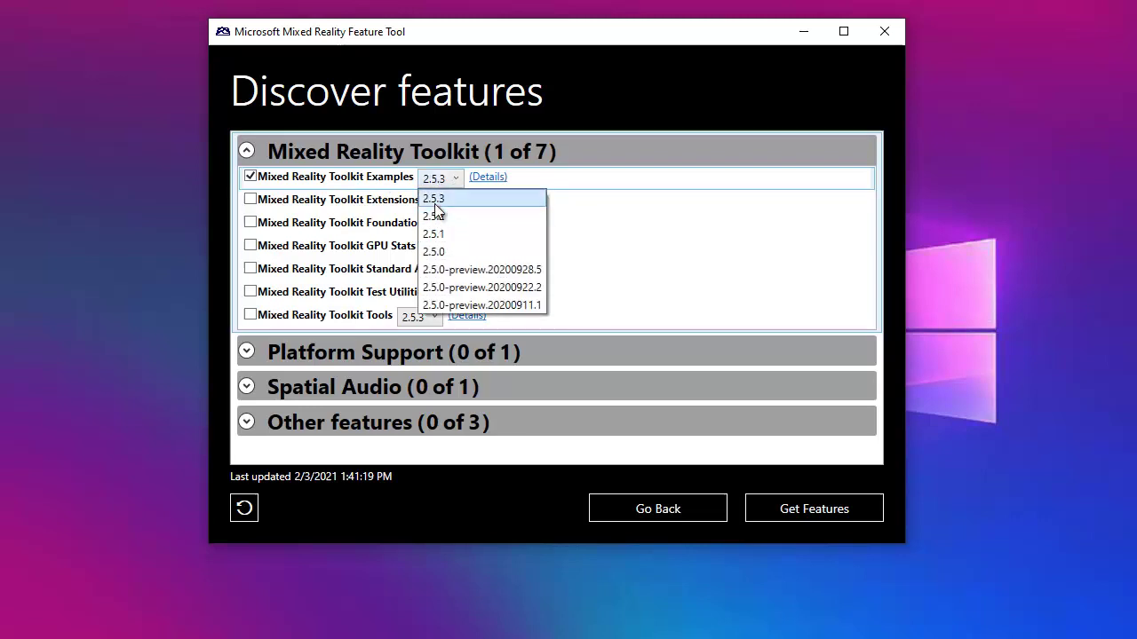
pyautogui.click(439, 199)
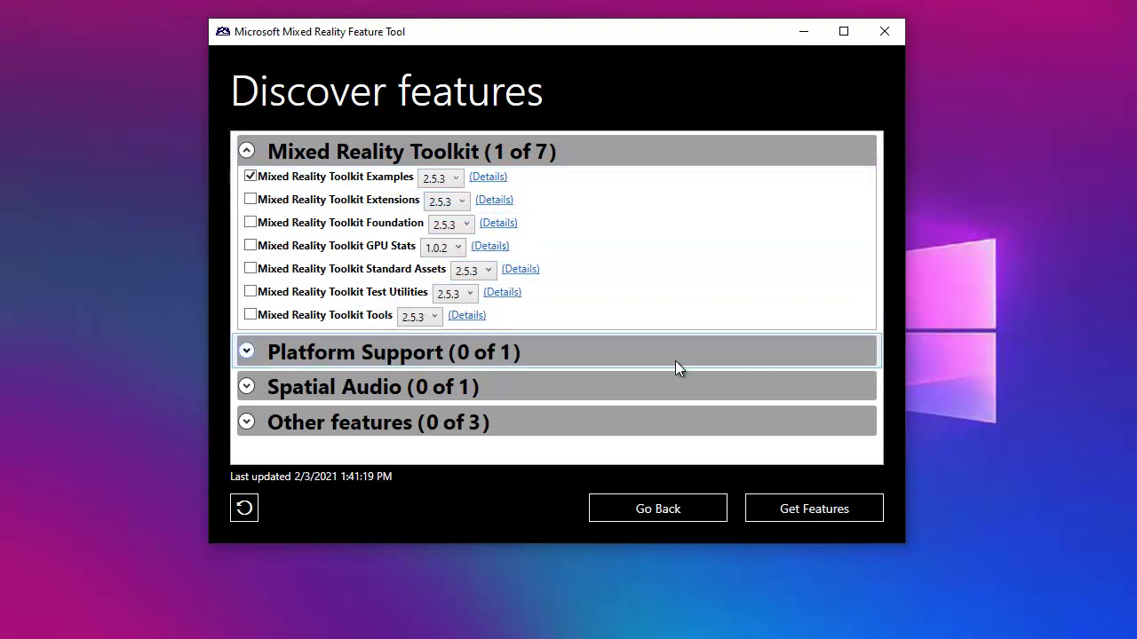
pyautogui.click(789, 508)
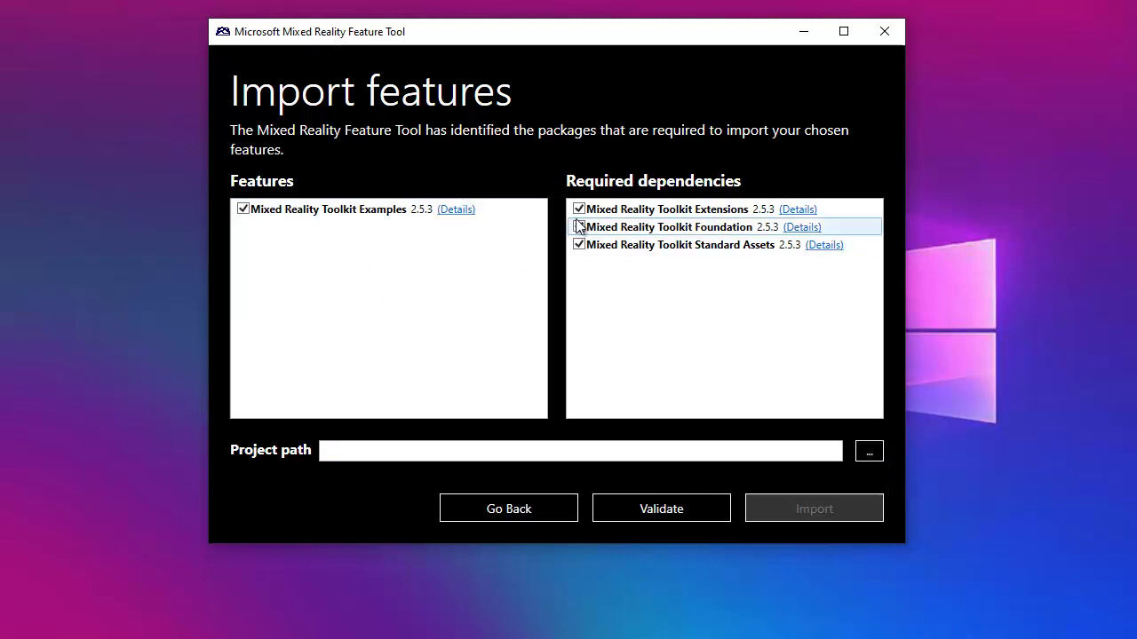
# Set the project path to Package251 and validate it with no issues
pyautogui.click(869, 451)
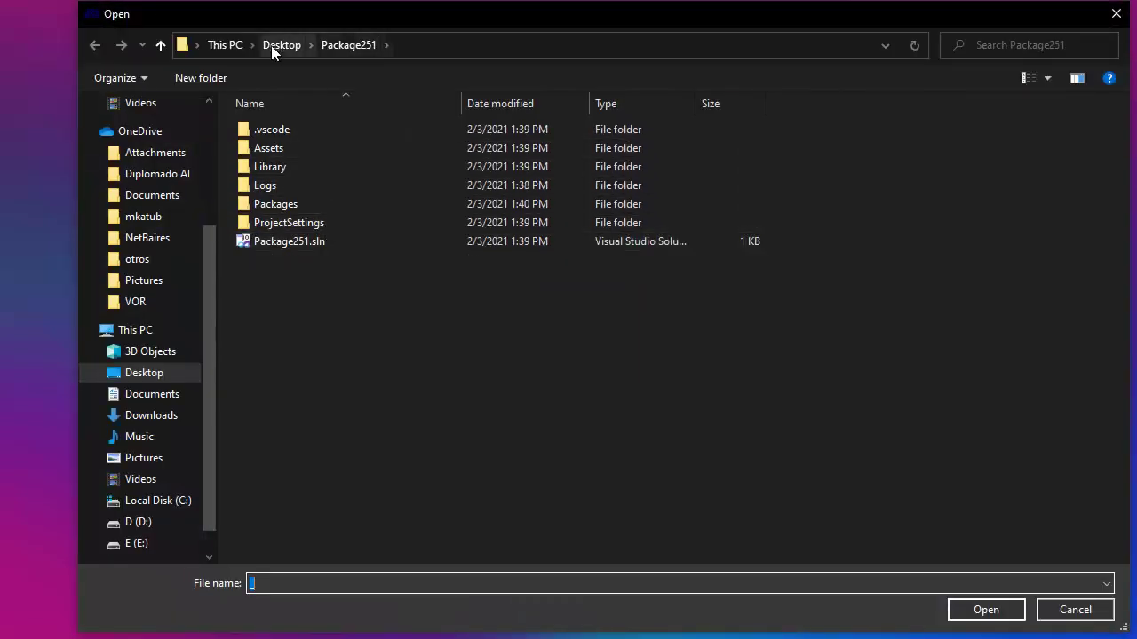
pyautogui.click(987, 611)
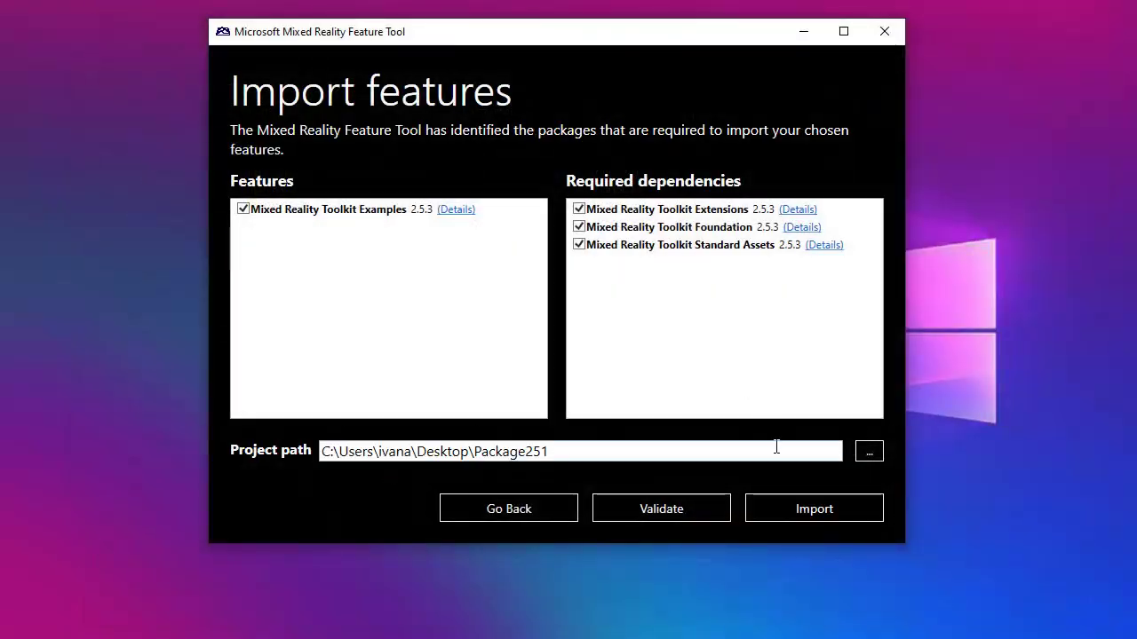
pyautogui.click(665, 508)
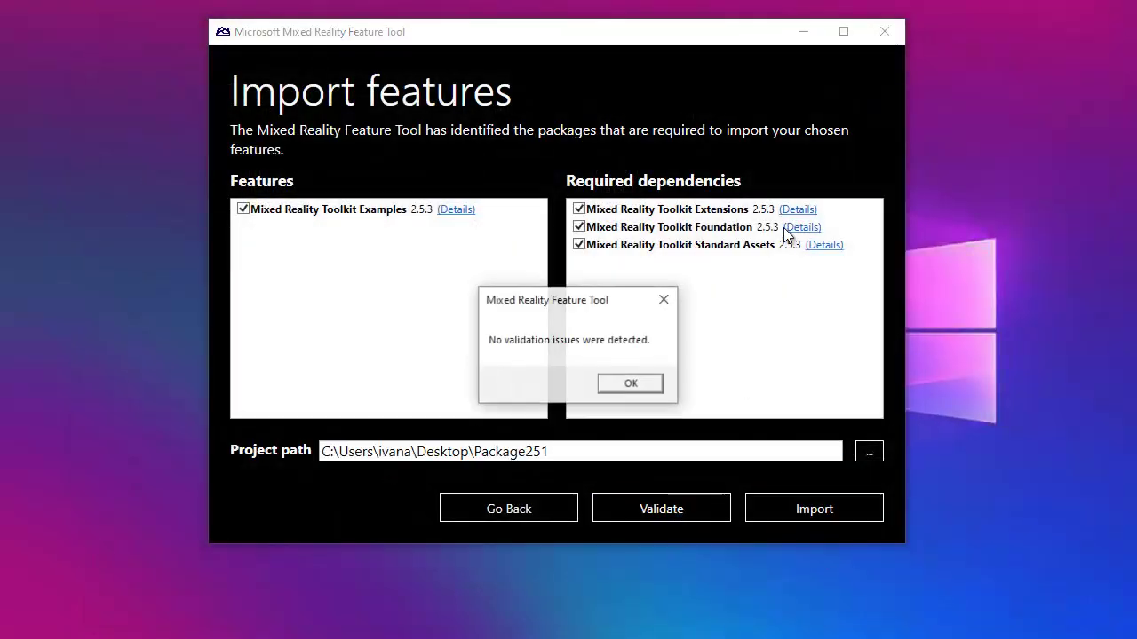
pyautogui.click(649, 375)
# Proceed to import and review the four toolkit 2.5.3 archives listed for Package251
pyautogui.click(809, 524)
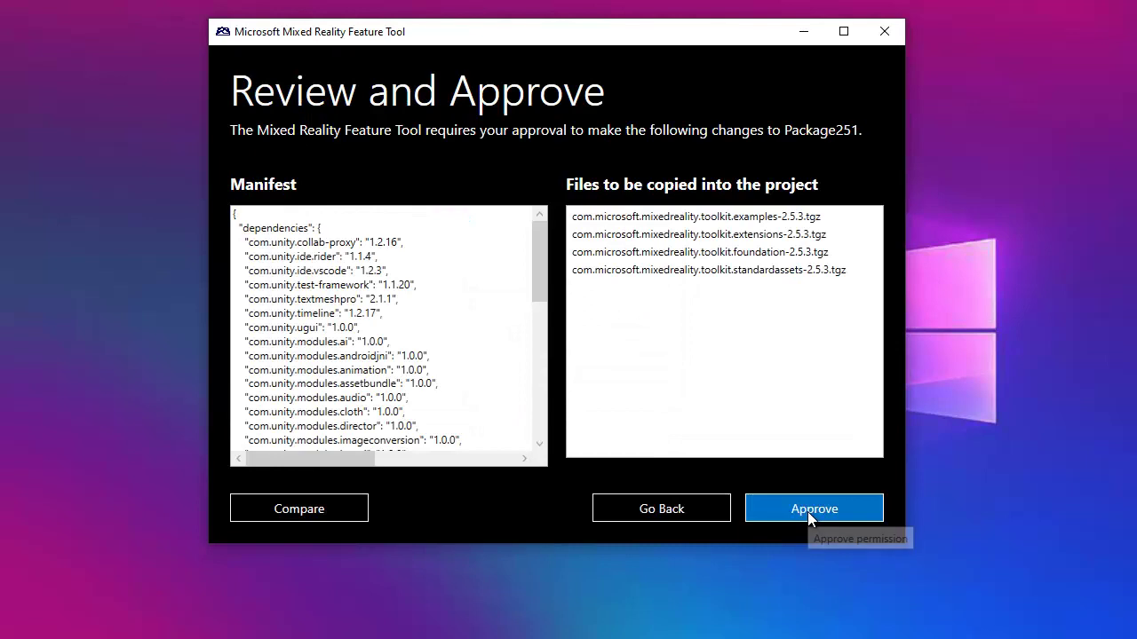
pyautogui.scroll(-10, 386, 283)
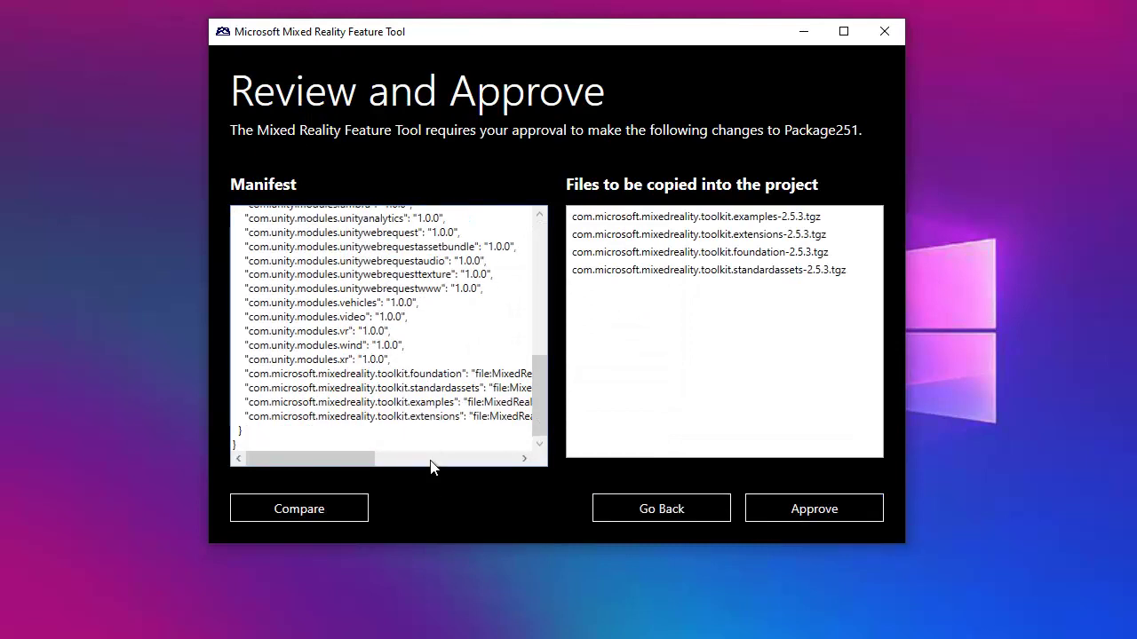
pyautogui.moveTo(429, 460); pyautogui.dragTo(547, 470)
pyautogui.moveTo(475, 464); pyautogui.dragTo(229, 465)
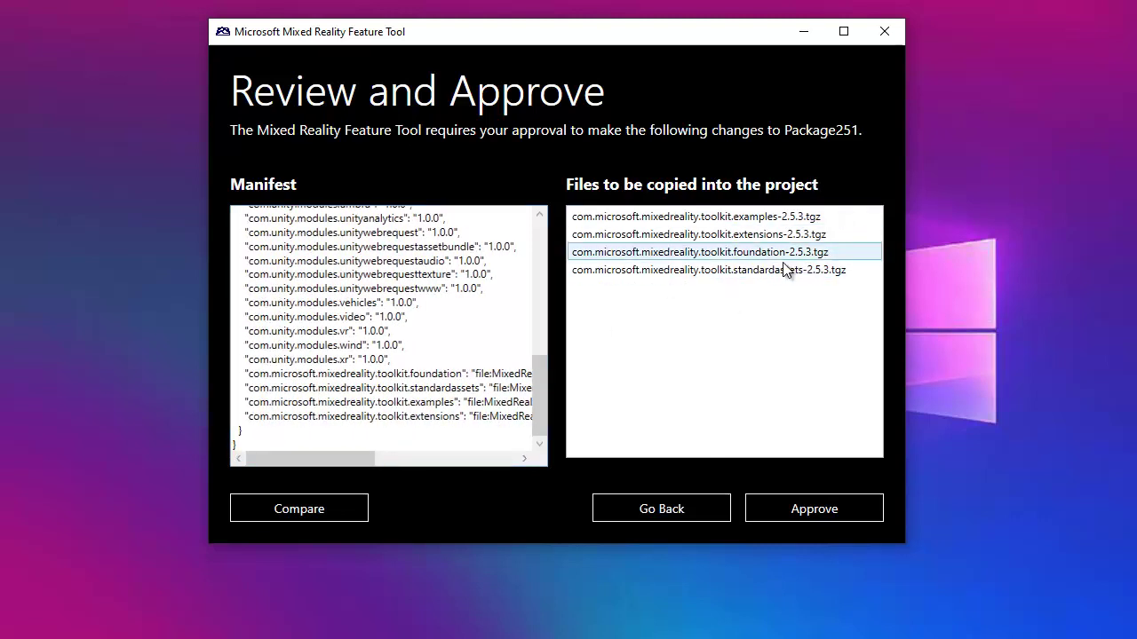
# Compare the current and new manifests side by side, checking the 2.5.1 versus 2.5.3 package paths
pyautogui.click(325, 512)
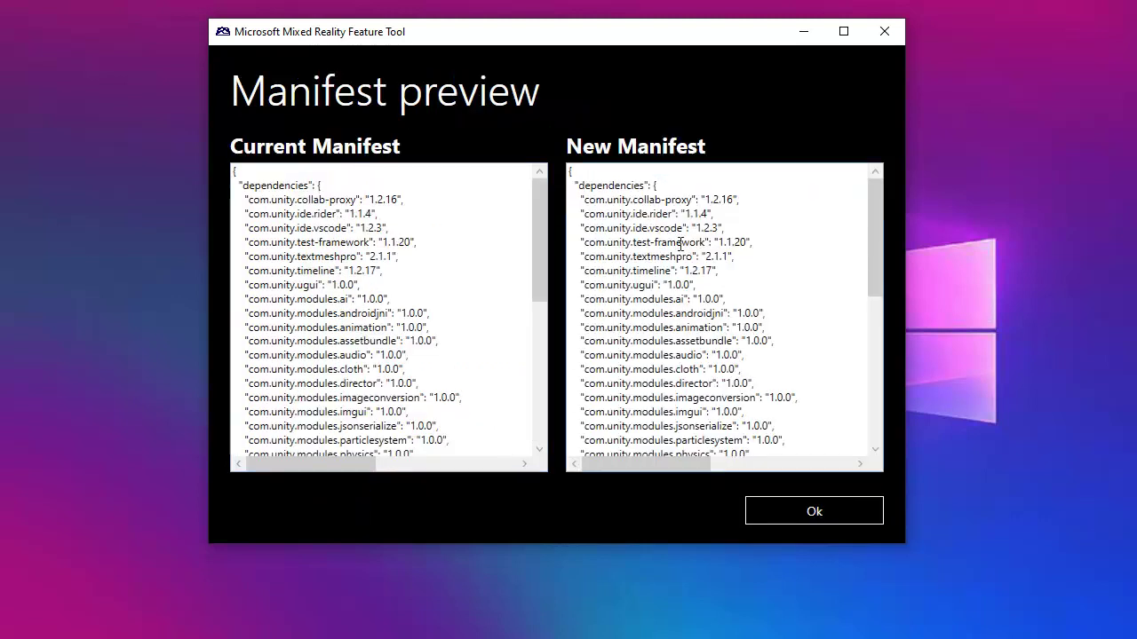
pyautogui.scroll(-10, 490, 254)
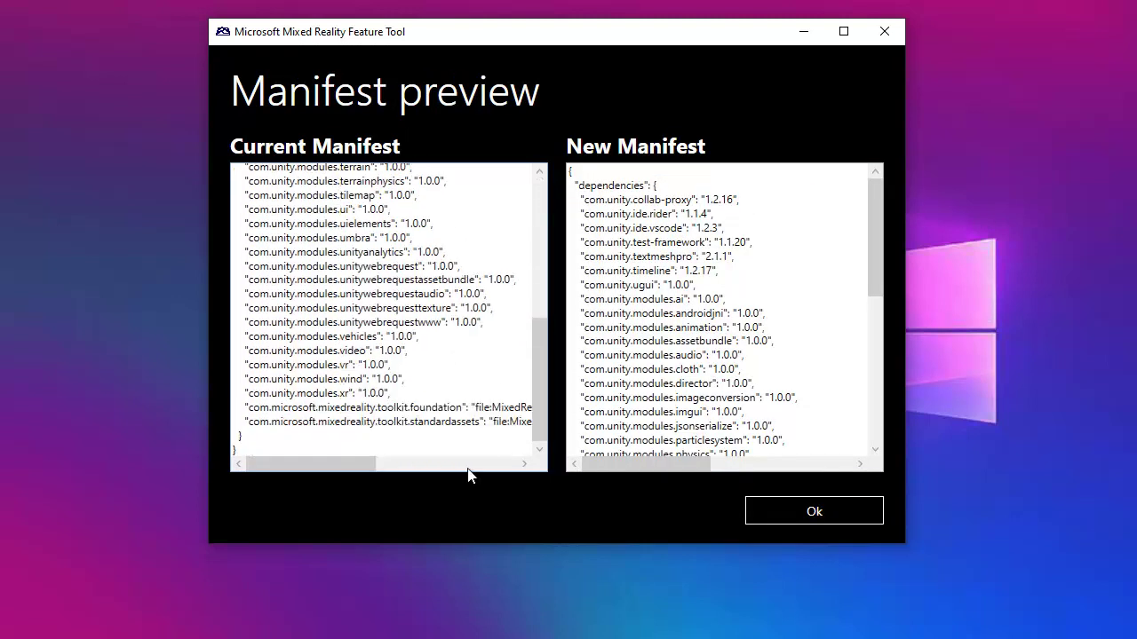
pyautogui.click(447, 464)
pyautogui.moveTo(447, 464); pyautogui.dragTo(525, 464)
pyautogui.moveTo(452, 408); pyautogui.dragTo(499, 411)
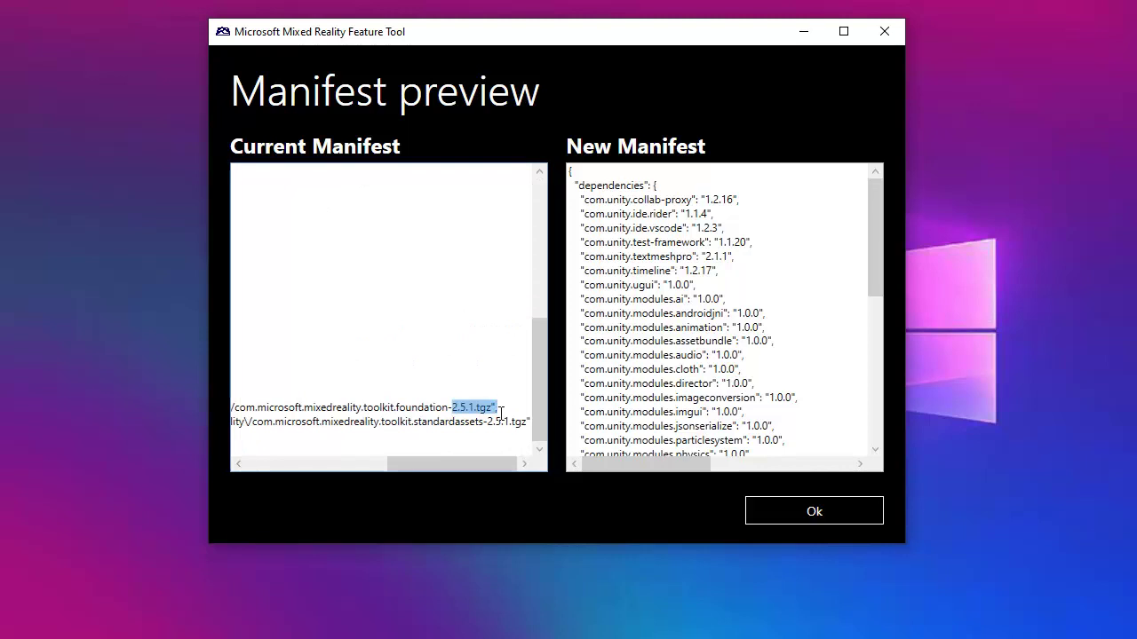
pyautogui.scroll(-10, 865, 240)
pyautogui.click(817, 463)
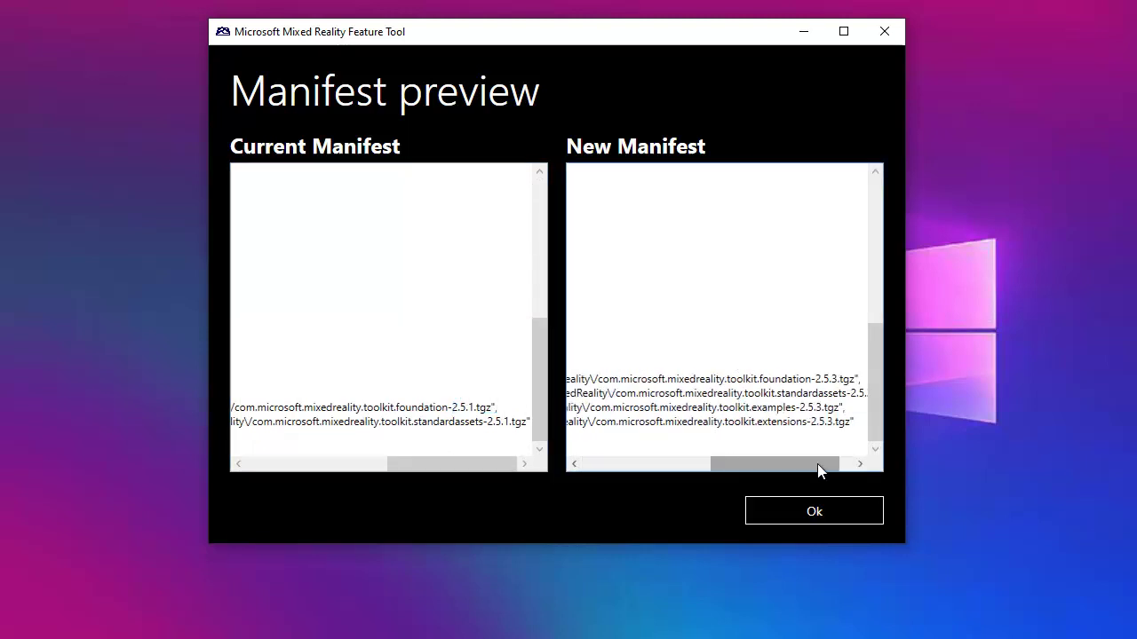
pyautogui.click(817, 464)
pyautogui.moveTo(809, 384); pyautogui.dragTo(826, 393)
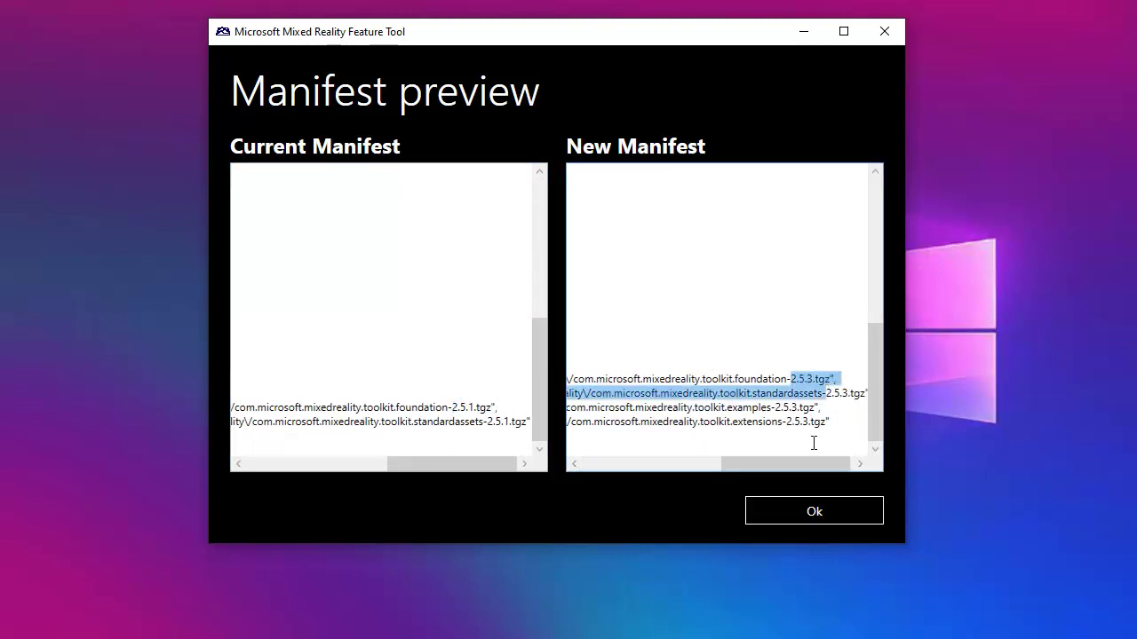
pyautogui.moveTo(448, 463); pyautogui.dragTo(246, 487)
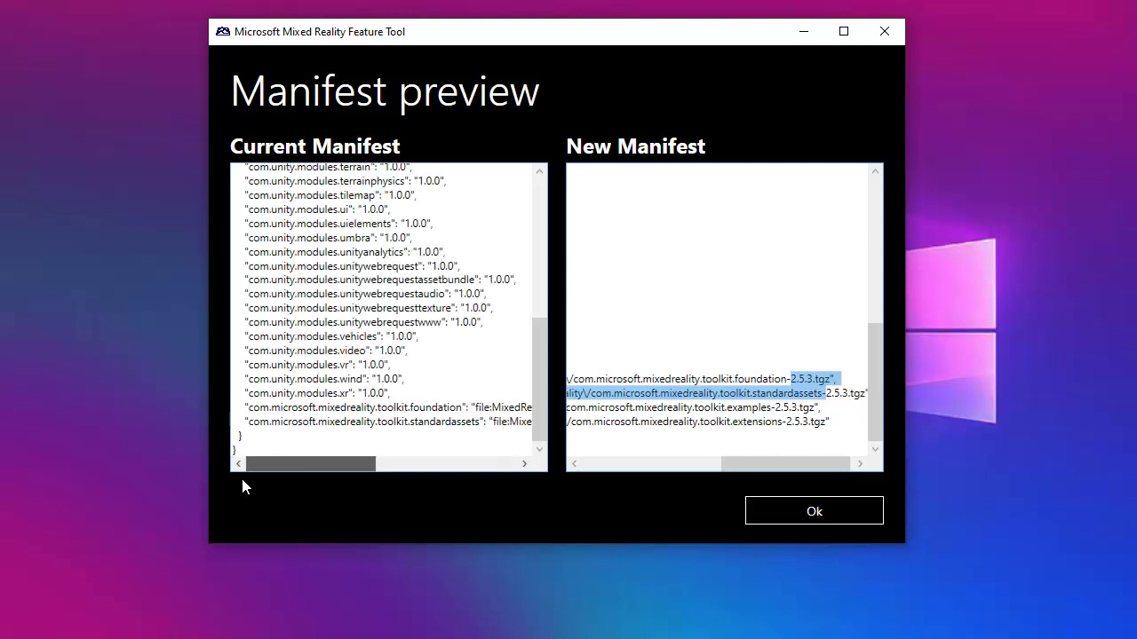
pyautogui.moveTo(737, 463); pyautogui.dragTo(599, 463)
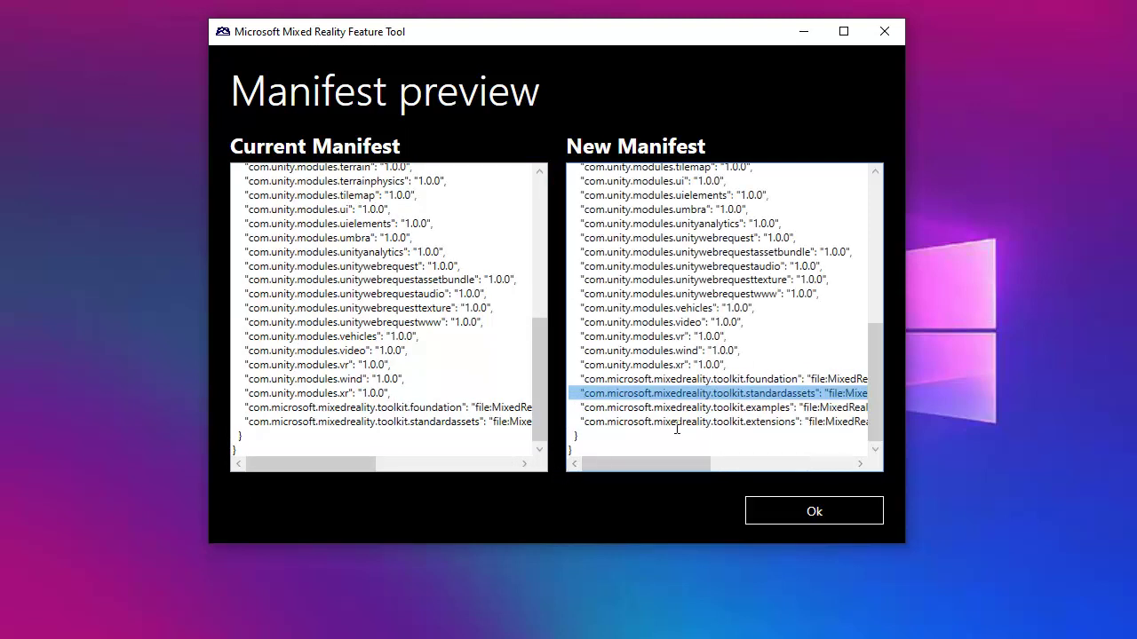
# Approve the Package251 upgrade to the 2.5.3 toolkit packages and exit the Feature Tool
pyautogui.click(787, 512)
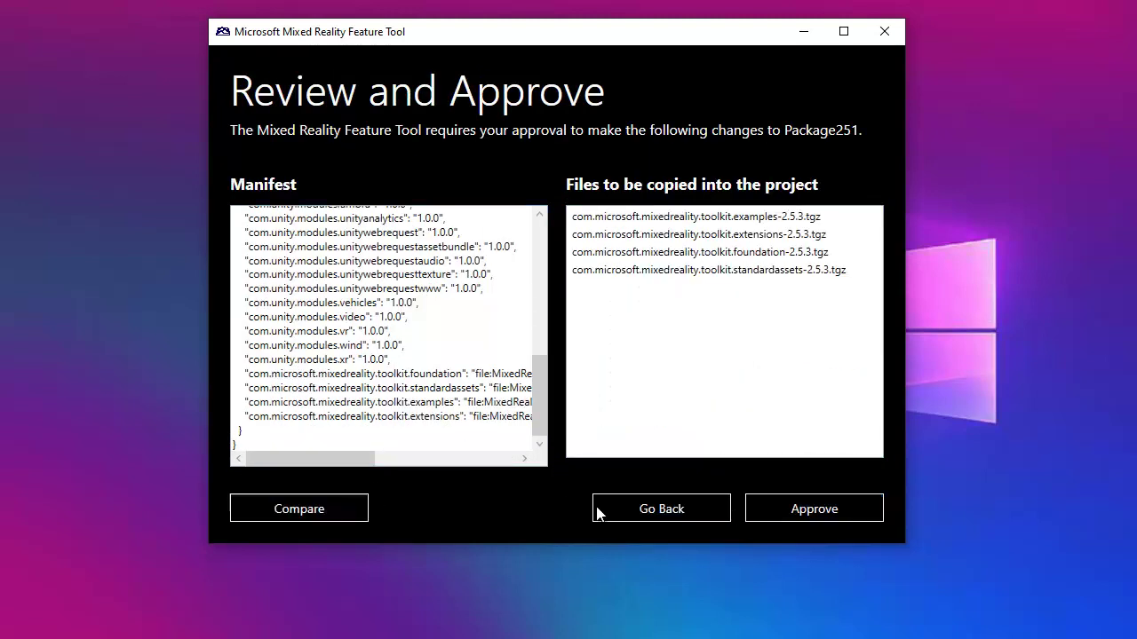
pyautogui.scroll(7, 537, 413)
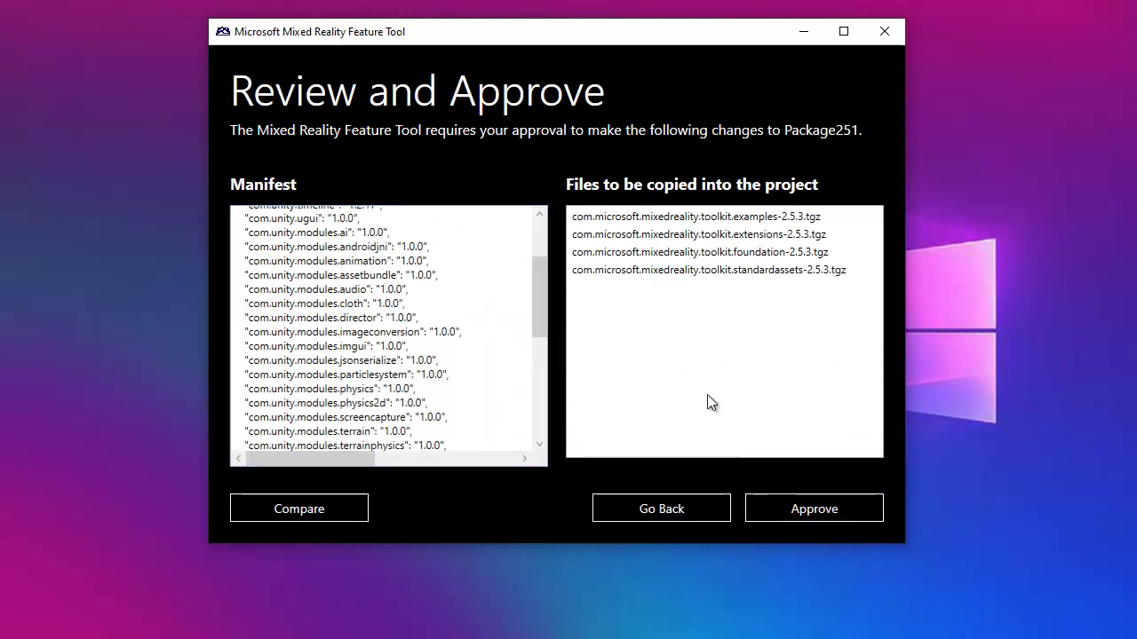
pyautogui.click(790, 512)
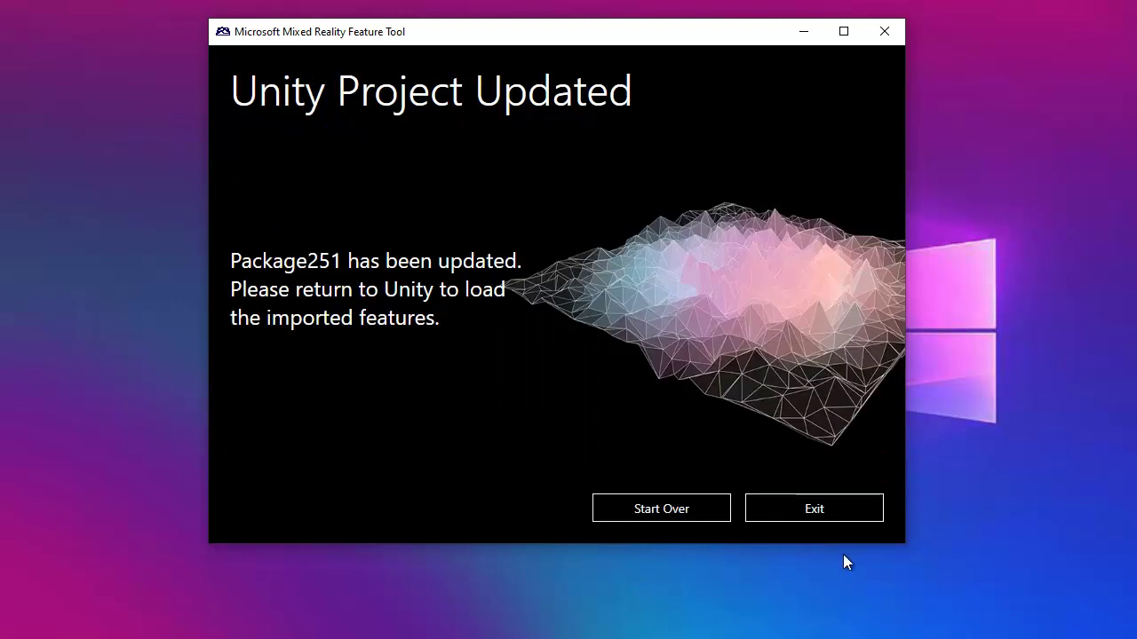
pyautogui.click(827, 508)
pyautogui.click(706, 210)
# Browse Package251's Packages\MixedReality folder to check the four 2.5.3 .tgz archives, then return to Packages
pyautogui.doubleClick(708, 209)
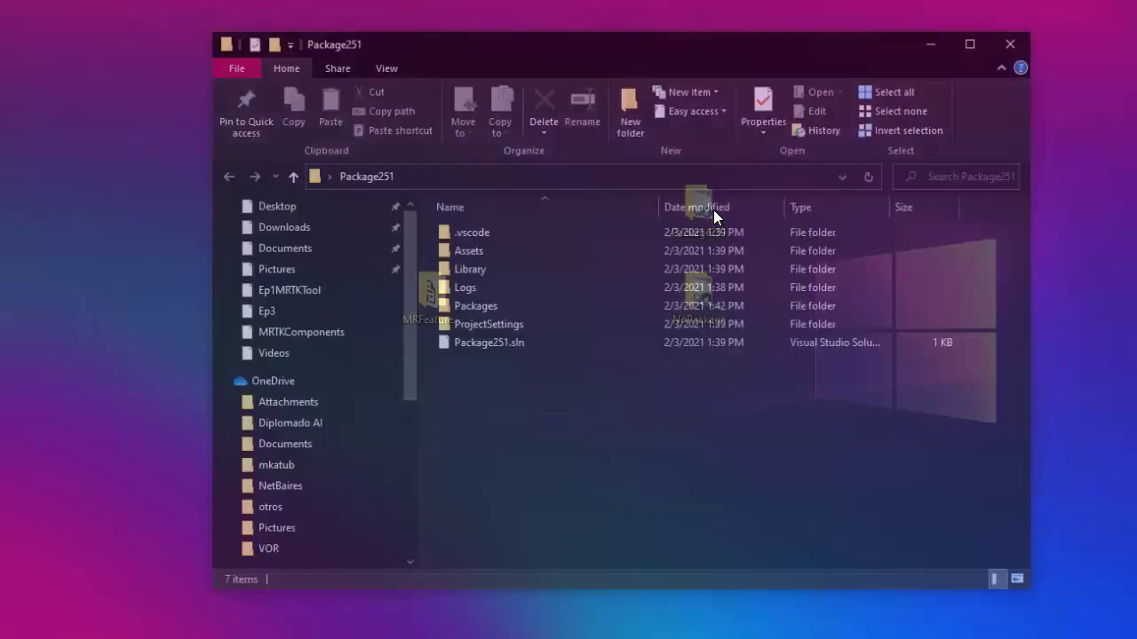
pyautogui.click(489, 307)
pyautogui.doubleClick(489, 308)
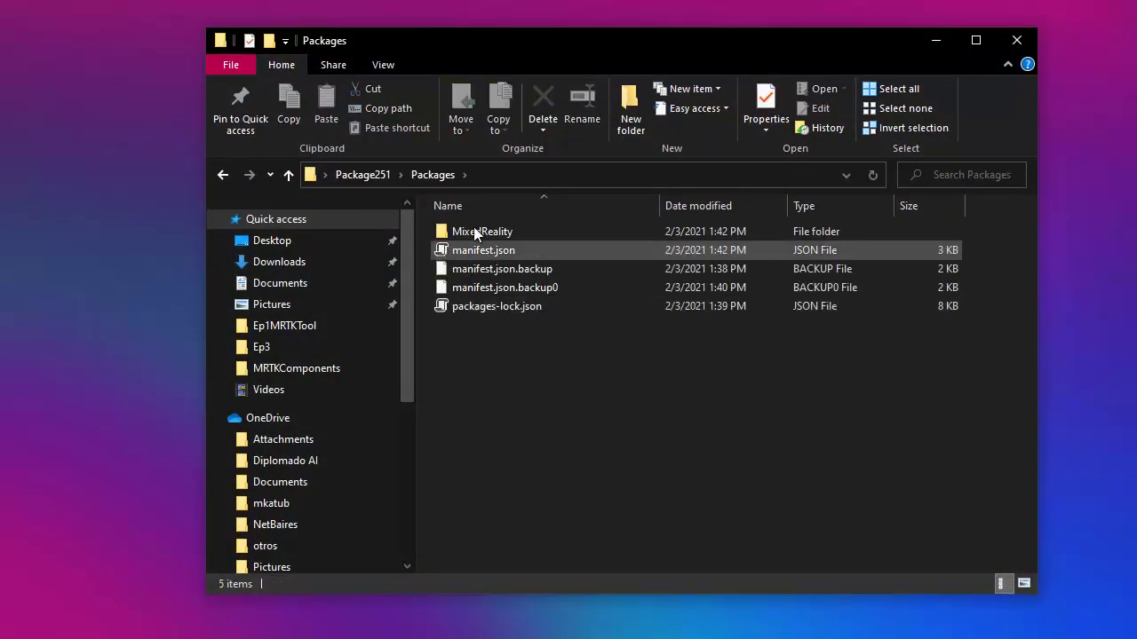
pyautogui.doubleClick(473, 229)
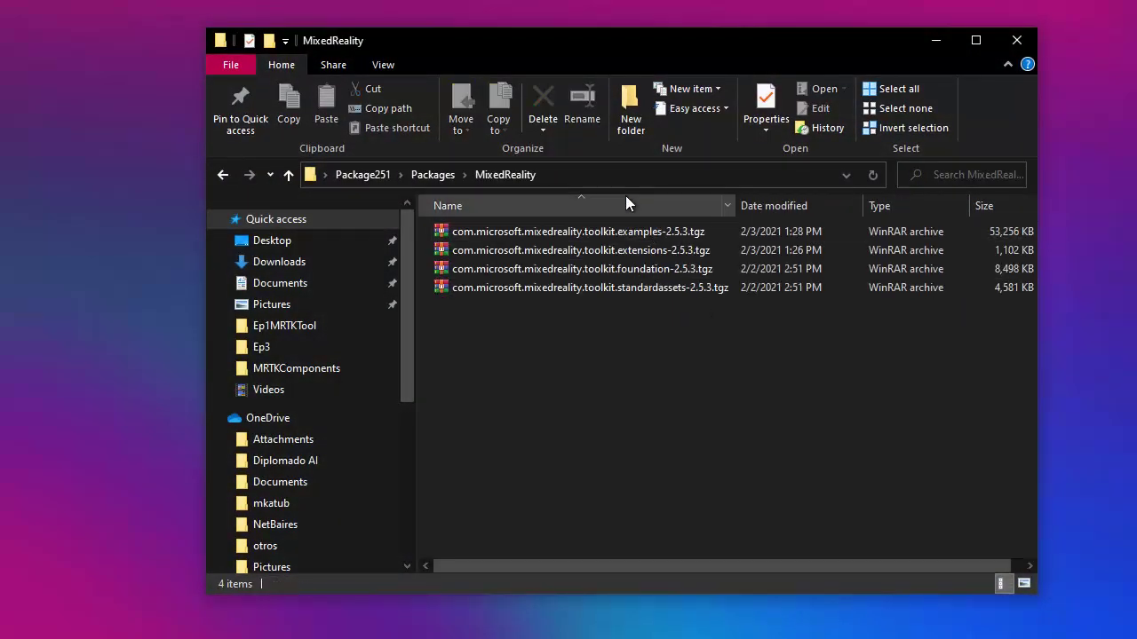
pyautogui.click(435, 175)
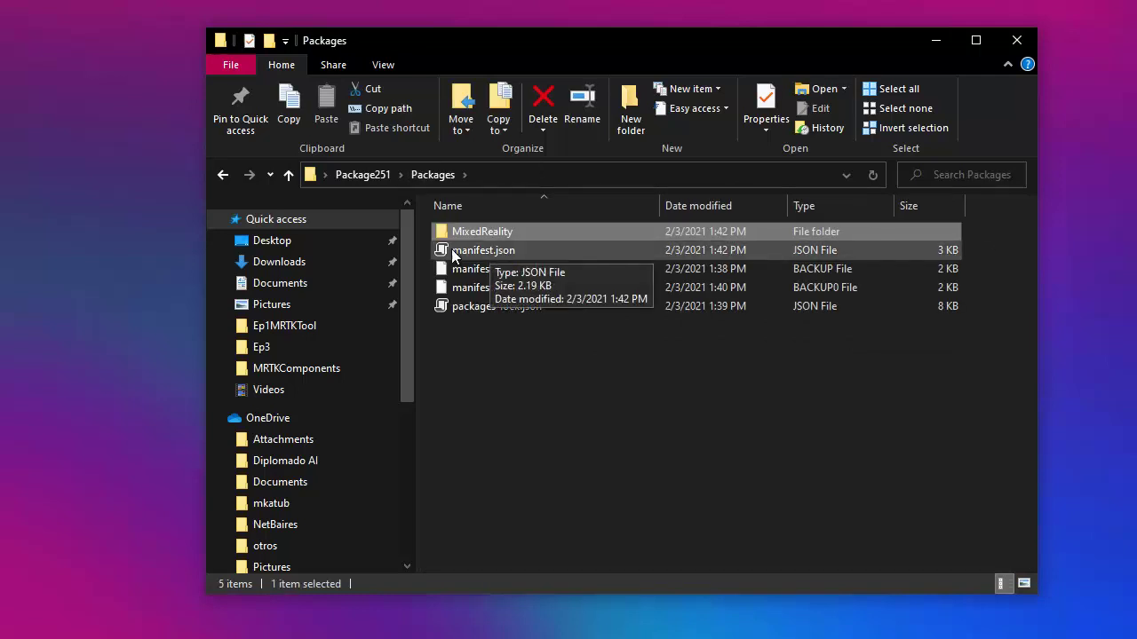